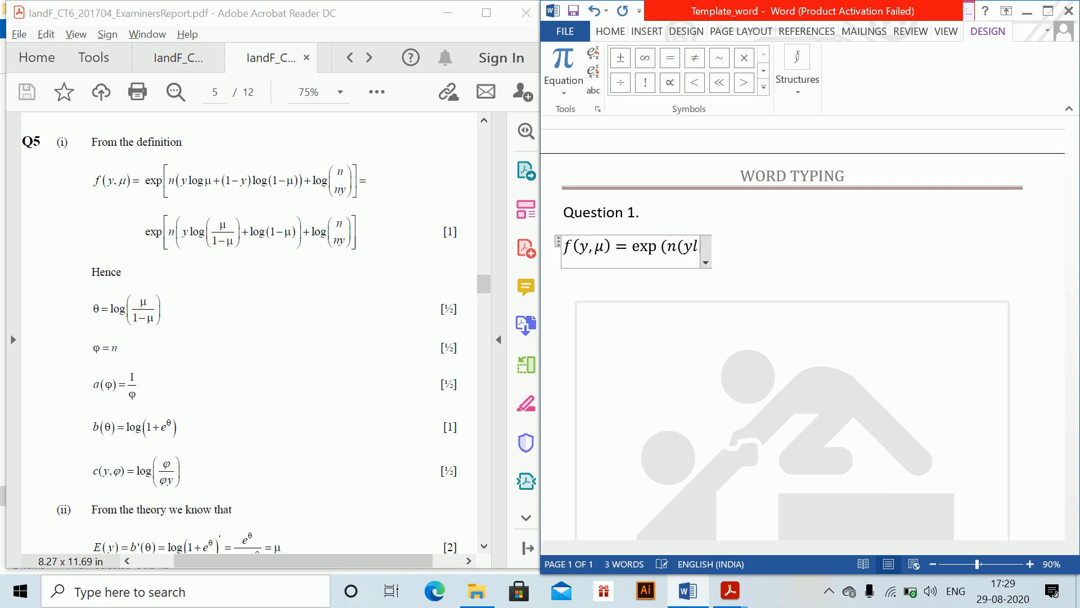
Step: Continue the equation after the y with log μ + (1 − y) log 1 − μ
{"action": "type", "text": "lo"}
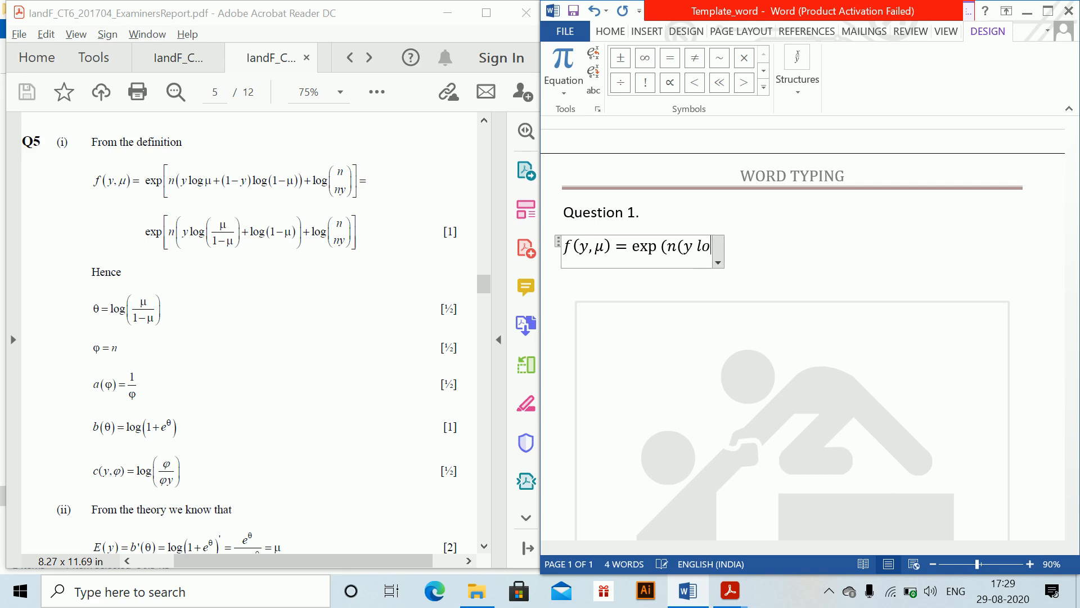
{"action": "type", "text": "g\\mu "}
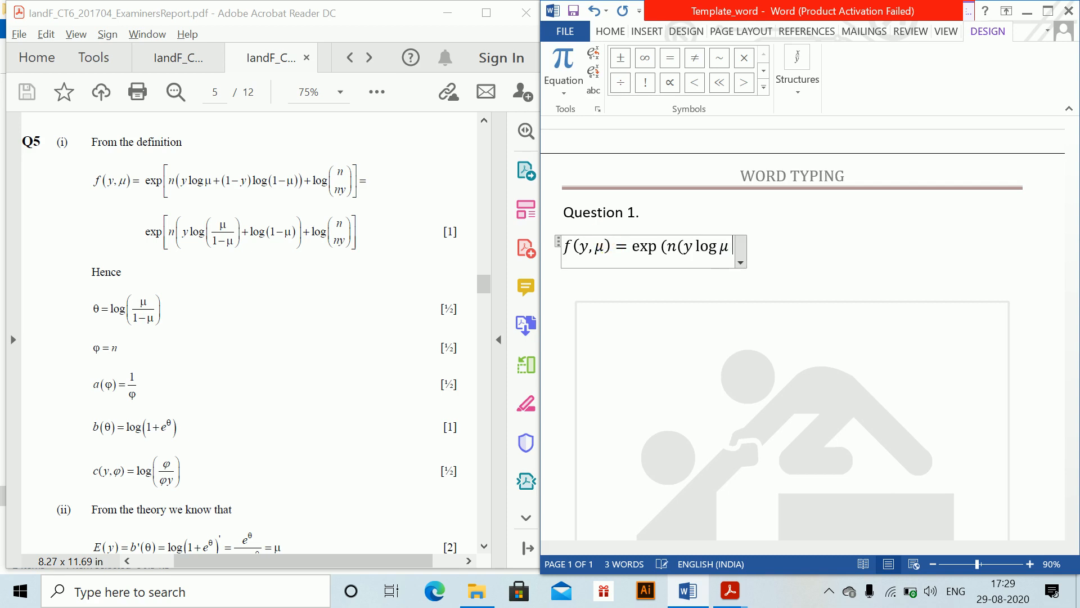
{"action": "type", "text": "+"}
{"action": "type", "text": "(1-y)"}
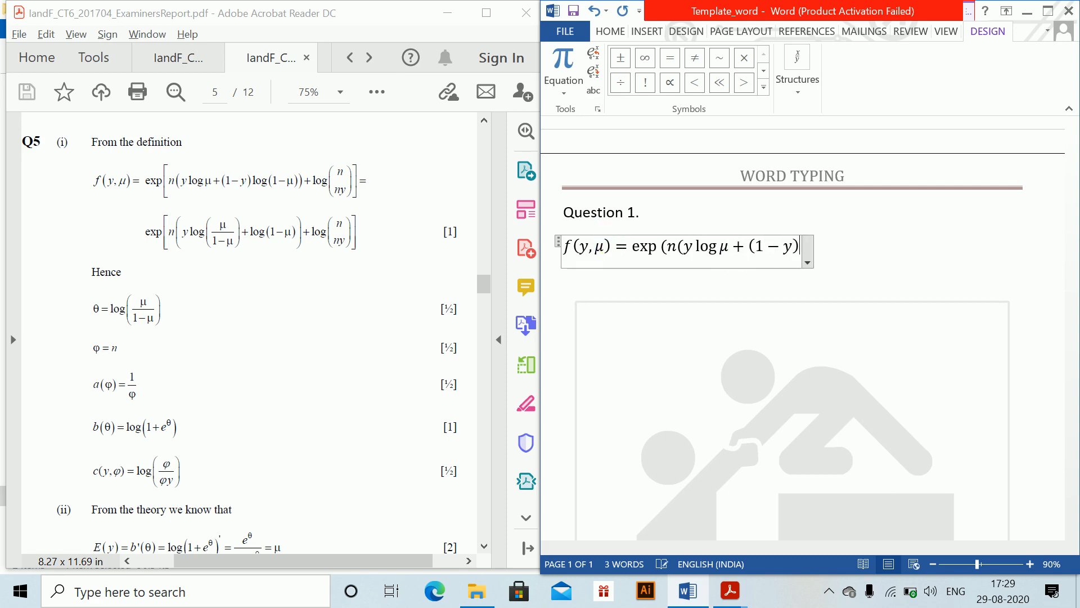
{"action": "type", "text": "log"}
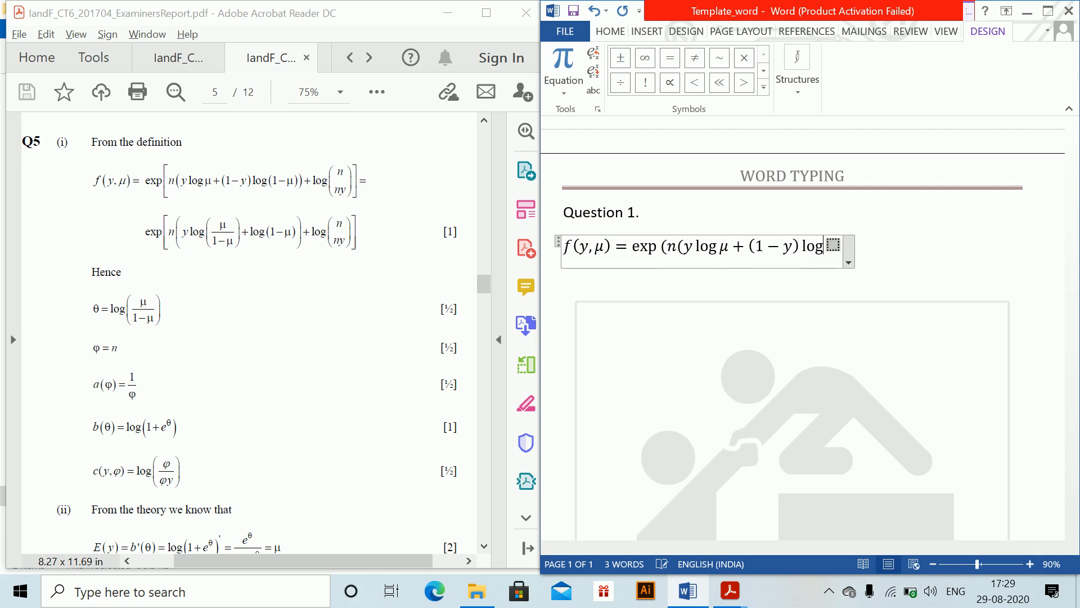
{"action": "type", "text": "1-\\mu"}
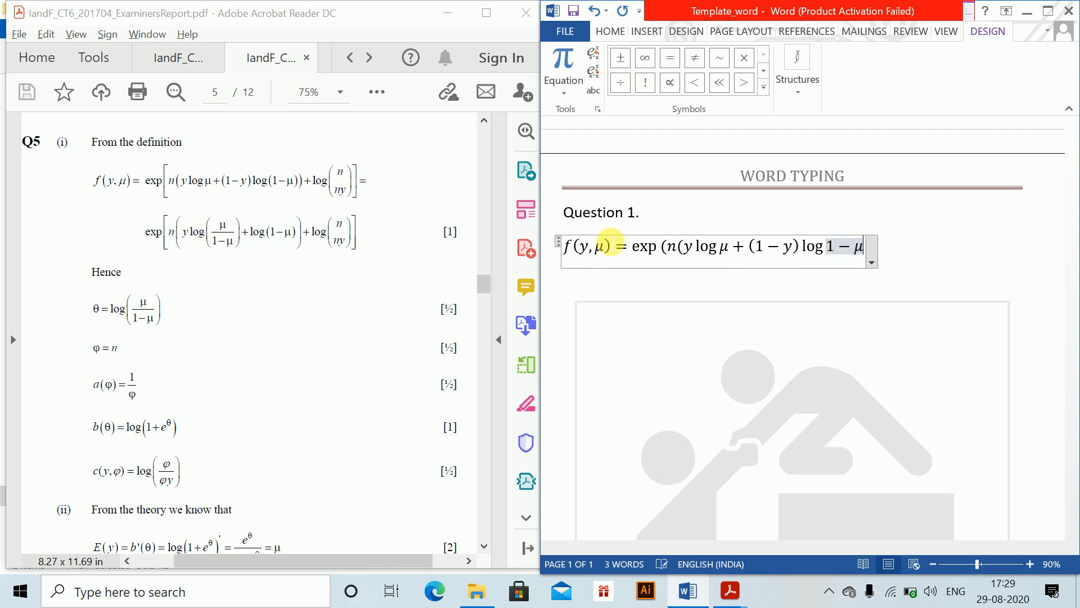
Step: Enclose the final 1 − μ in parentheses and close the bracket that was opened before y log μ
{"action": "key", "text": "Right"}
{"action": "key", "text": "BackSpace"}
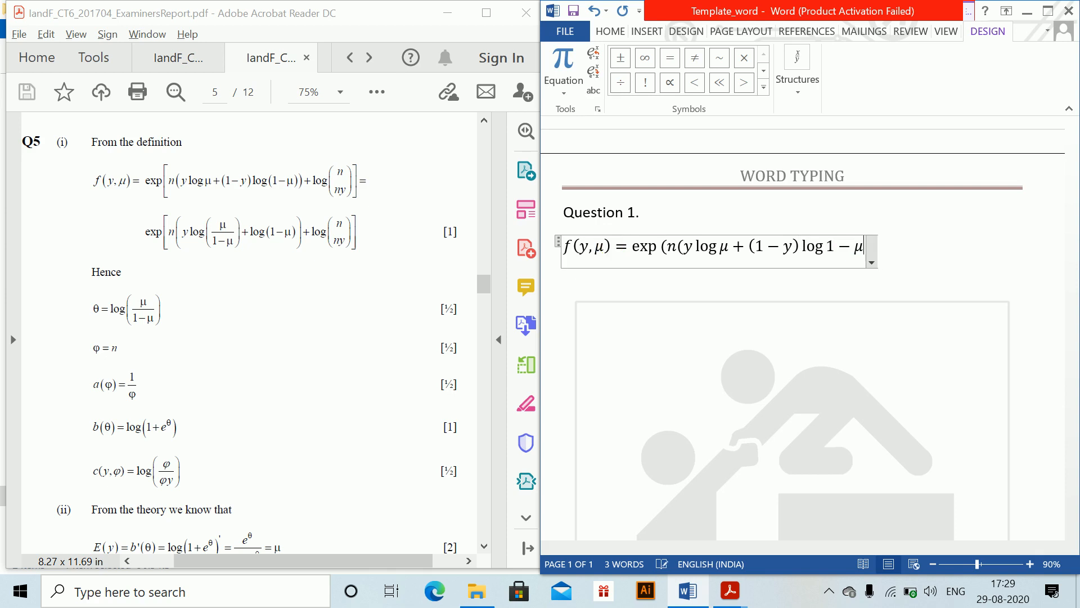
{"action": "left_click", "coordinate": [603, 214]}
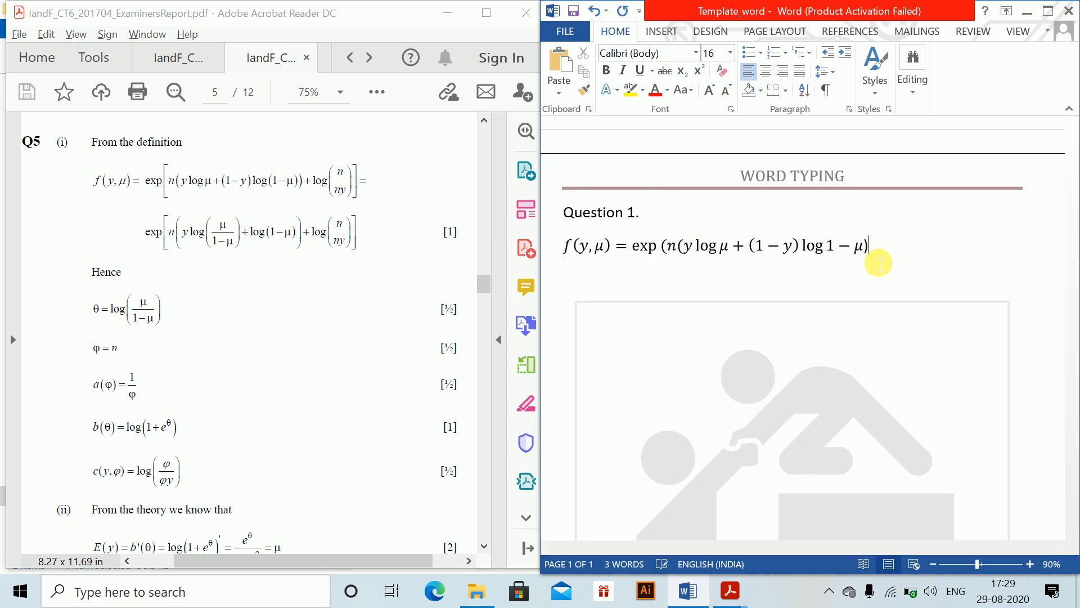
{"action": "left_click", "coordinate": [872, 255]}
{"action": "type", "text": "("}
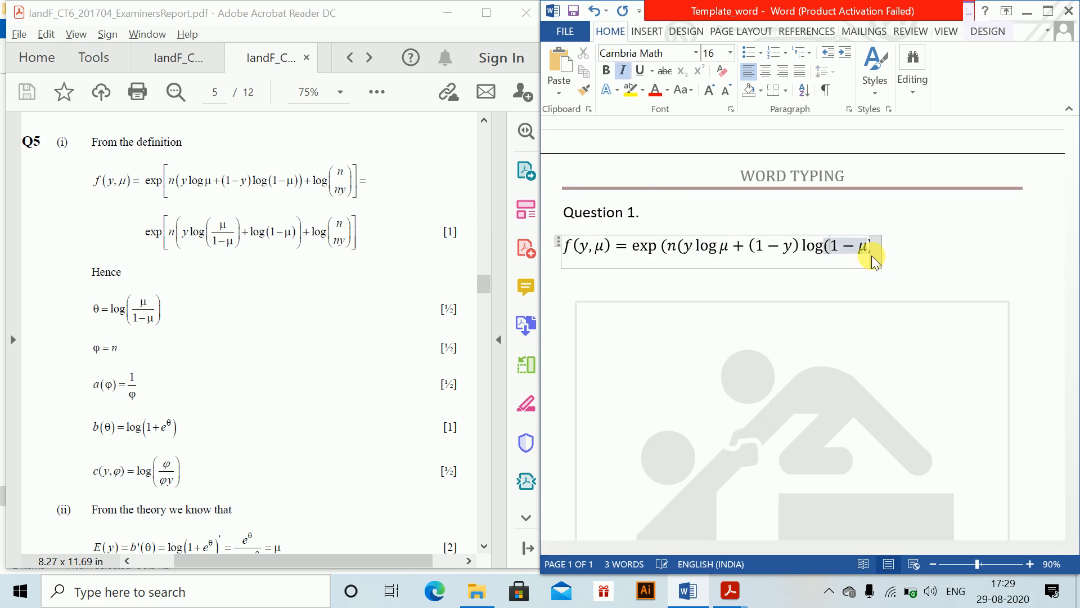
{"action": "key", "text": "Right"}
{"action": "key", "text": "Right"}
{"action": "key", "text": "Right"}
{"action": "key", "text": "Right"}
{"action": "key", "text": "Right"}
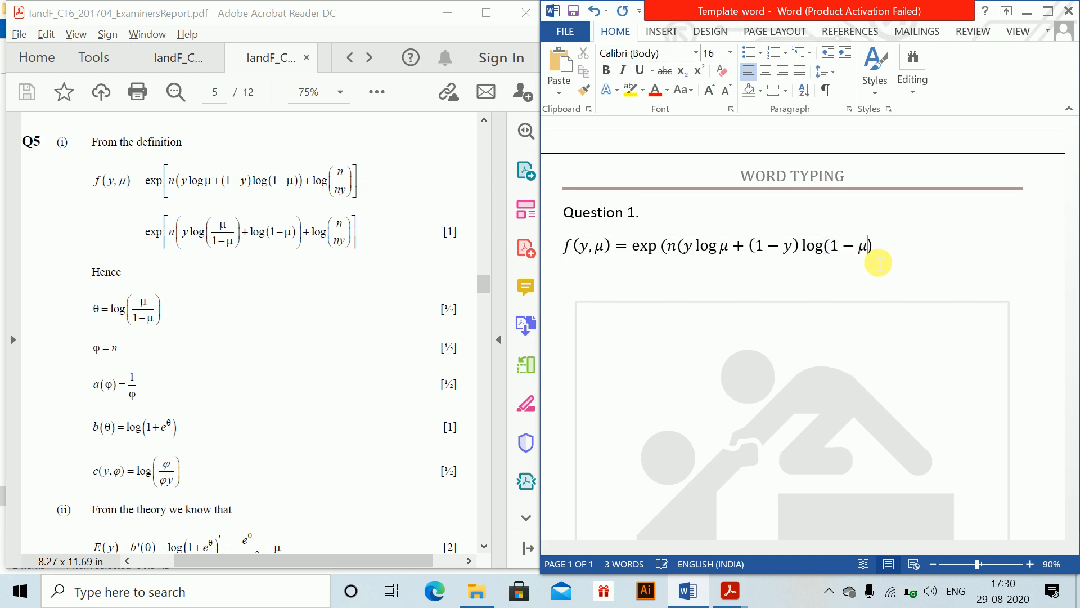
{"action": "key", "text": "BackSpace"}
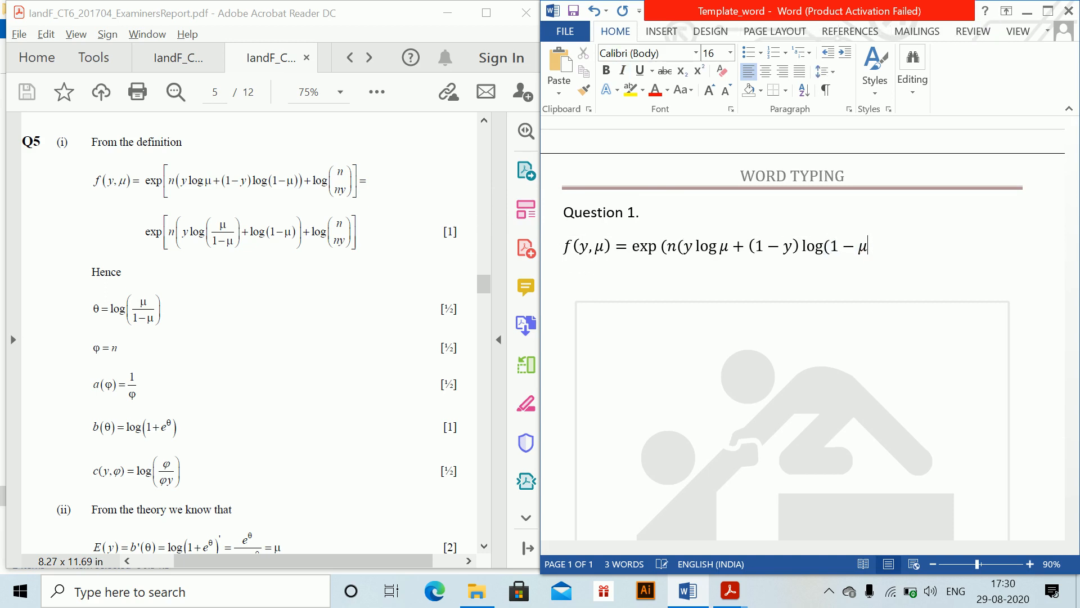
{"action": "left_click", "coordinate": [873, 249]}
{"action": "type", "text": "))"}
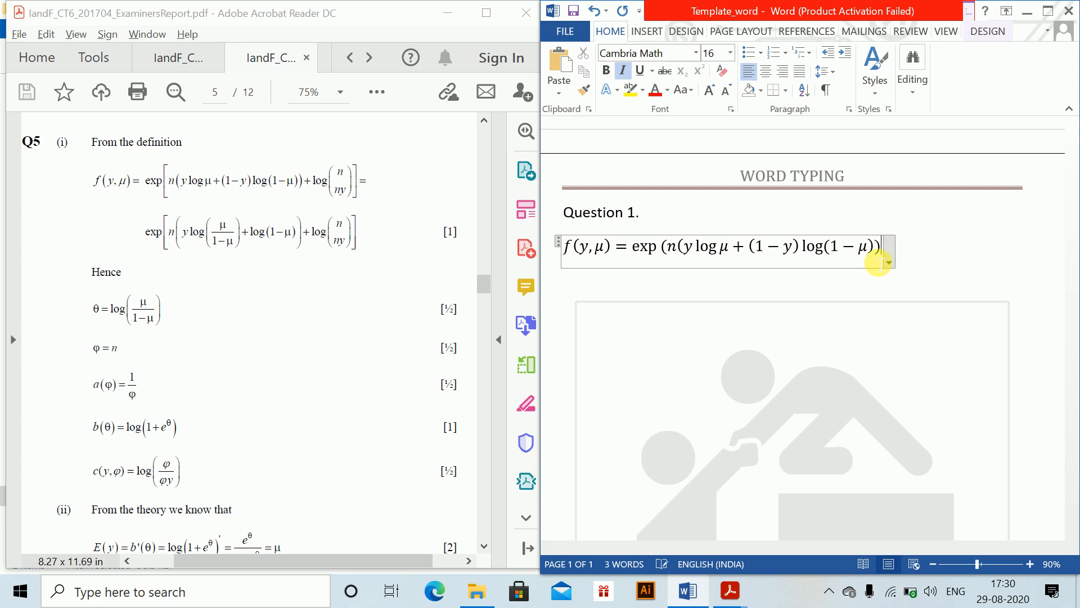
{"action": "type", "text": ")"}
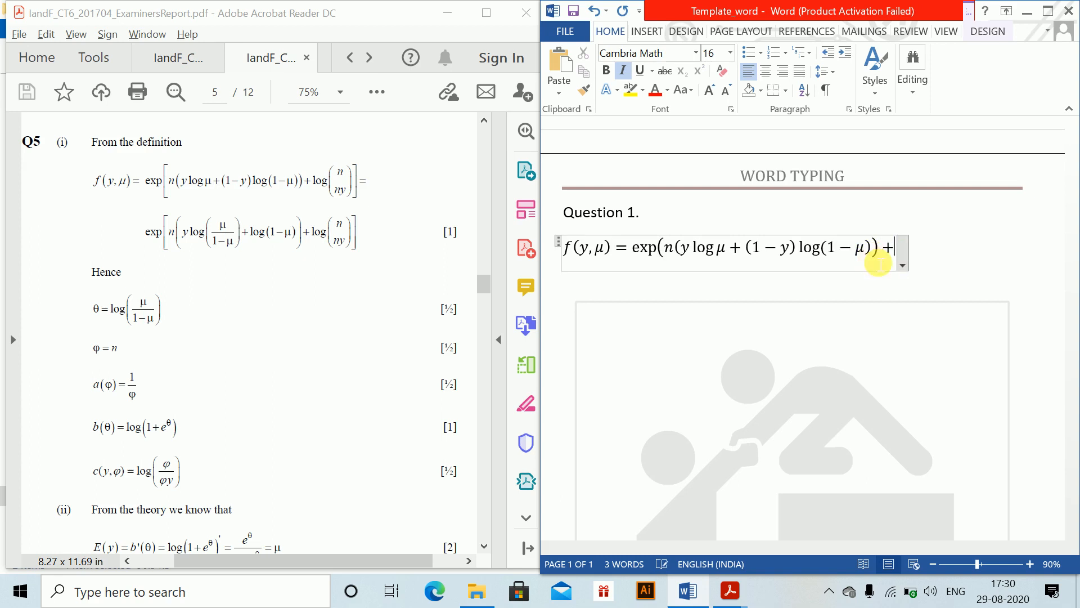
Step: Append + log and a parenthesized stack of n over ny to the equation, using \atop
{"action": "type", "text": "+log"}
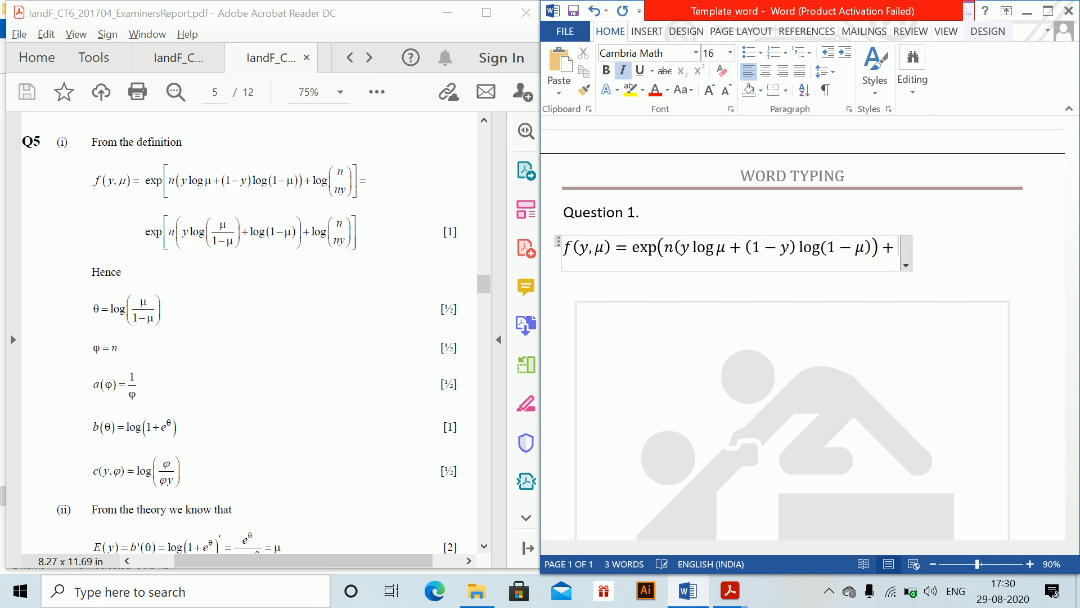
{"action": "type", "text": " (n"}
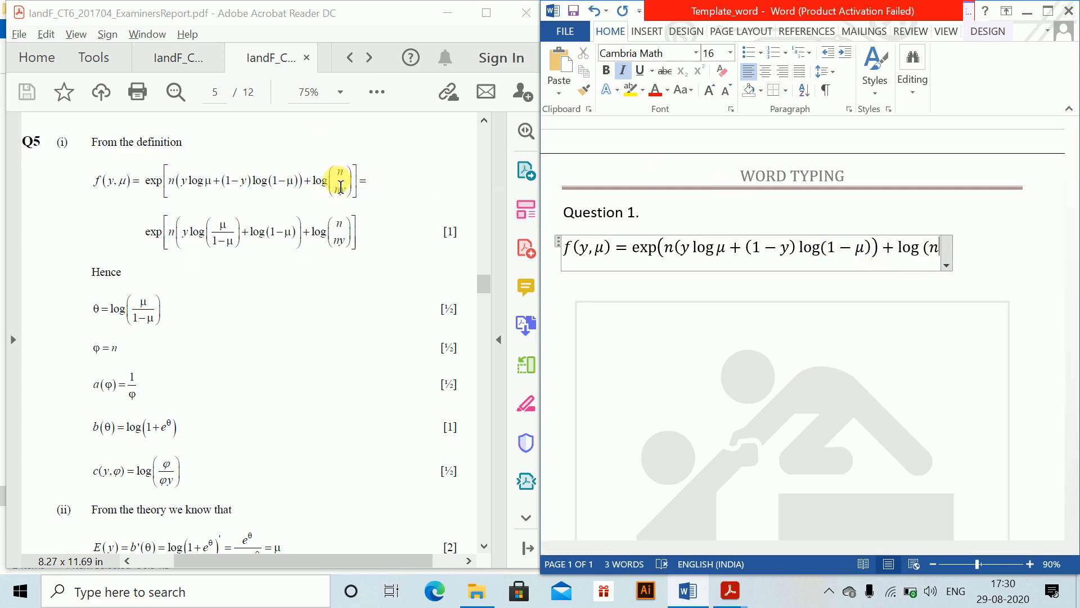
{"action": "type", "text": "\\at"}
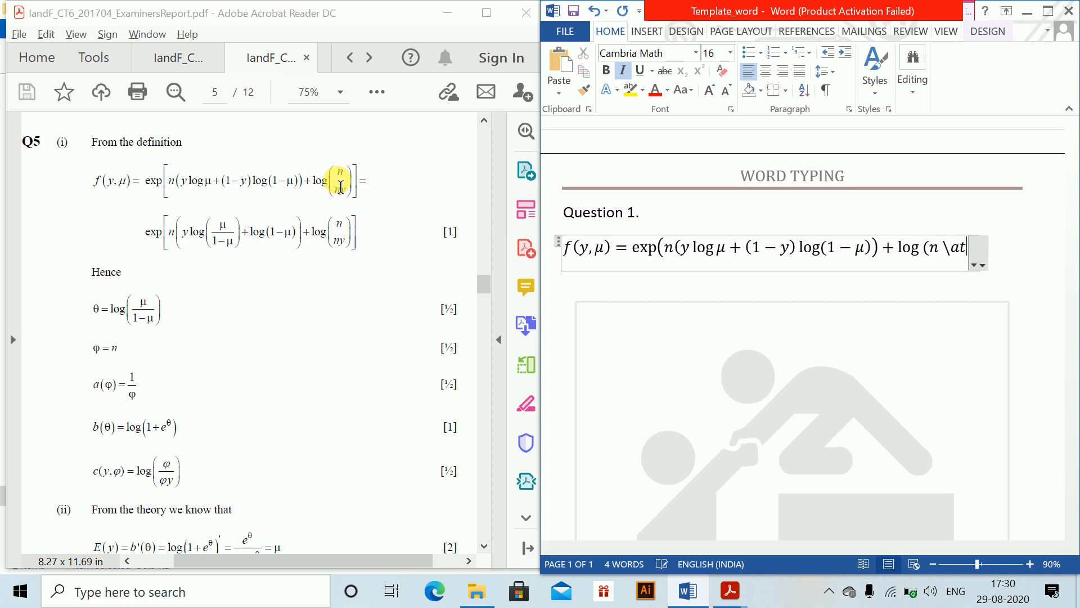
{"action": "type", "text": "op ny"}
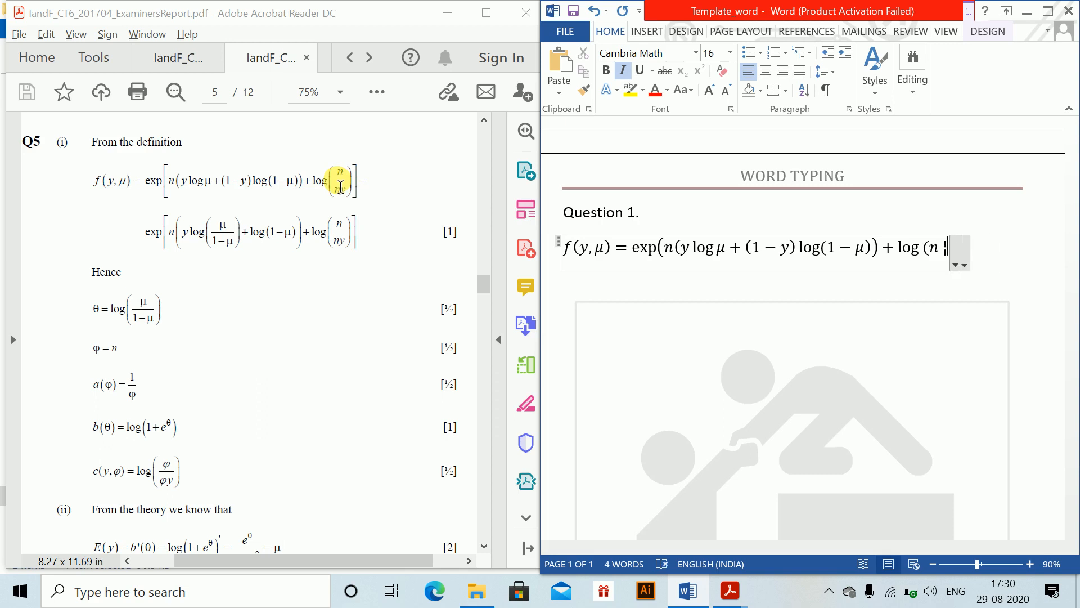
{"action": "key", "text": "ctrl+z"}
{"action": "key", "text": "ctrl+z"}
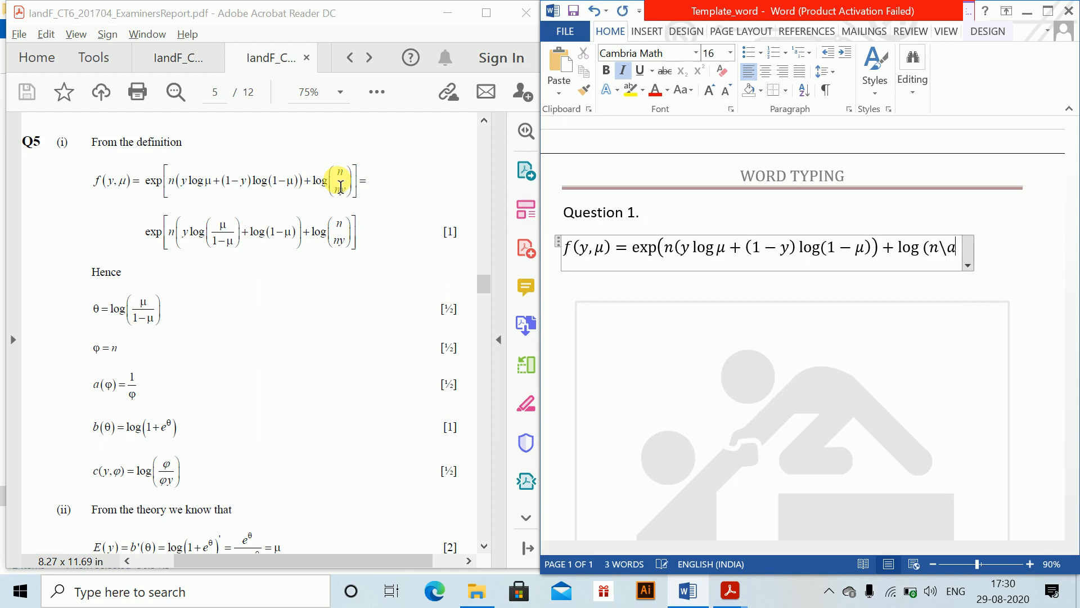
{"action": "type", "text": "top"}
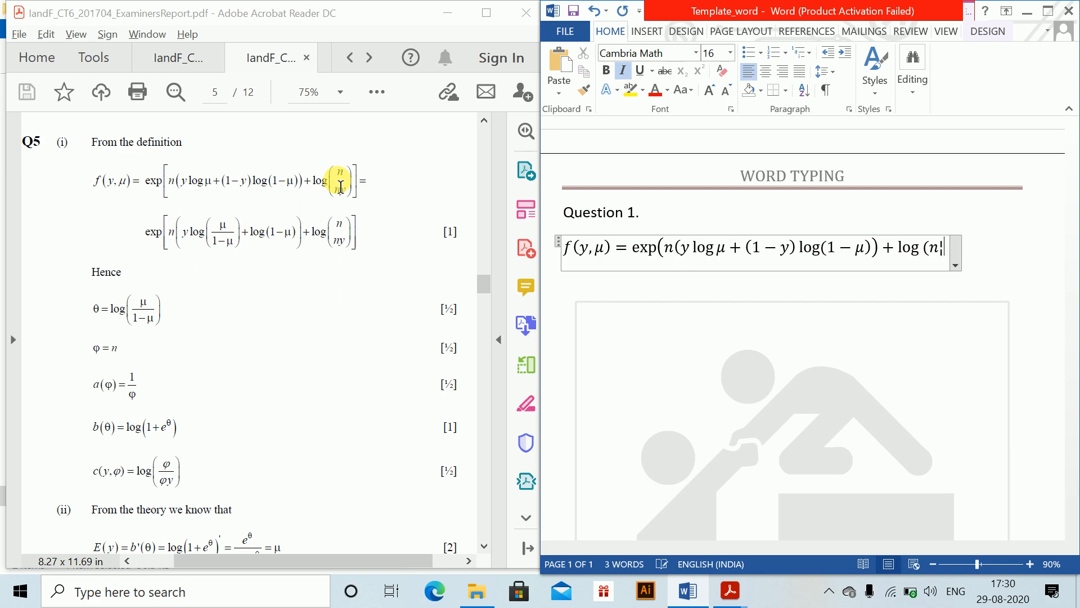
{"action": "type", "text": " ny "}
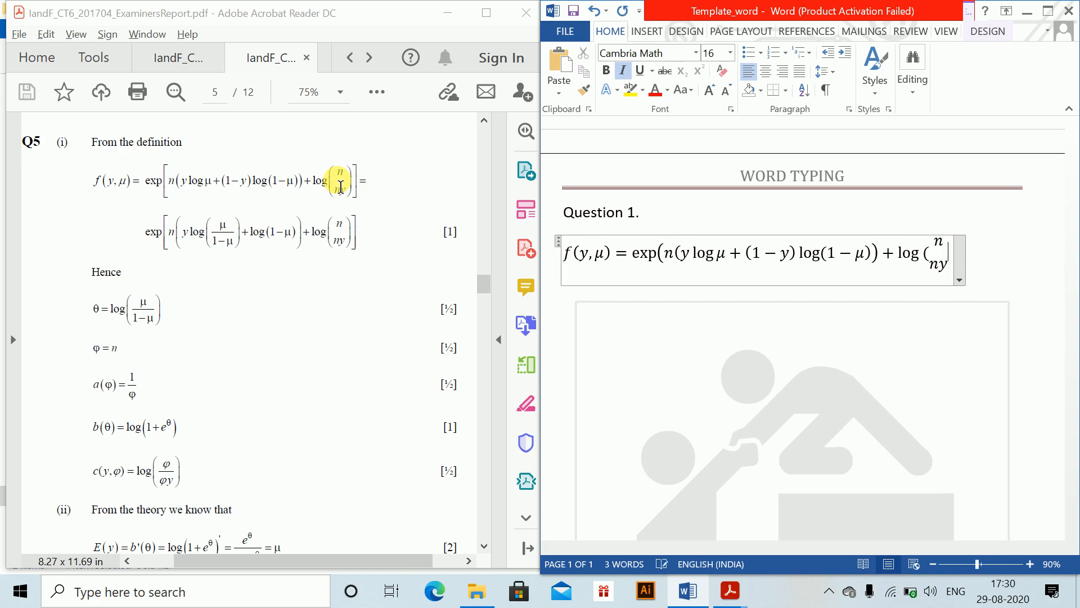
{"action": "type", "text": ")"}
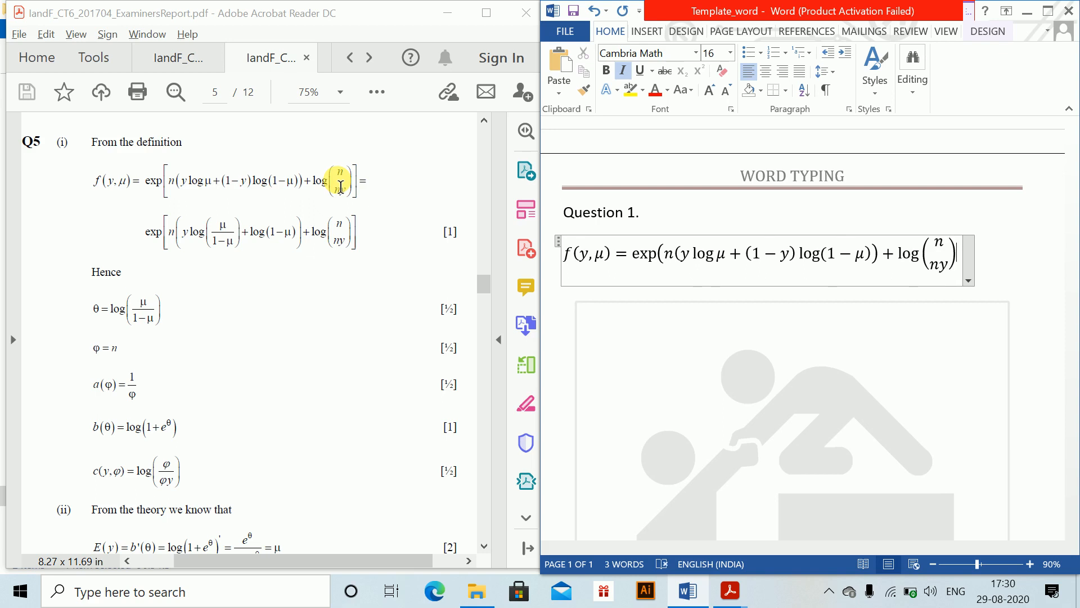
{"action": "type", "text": ")"}
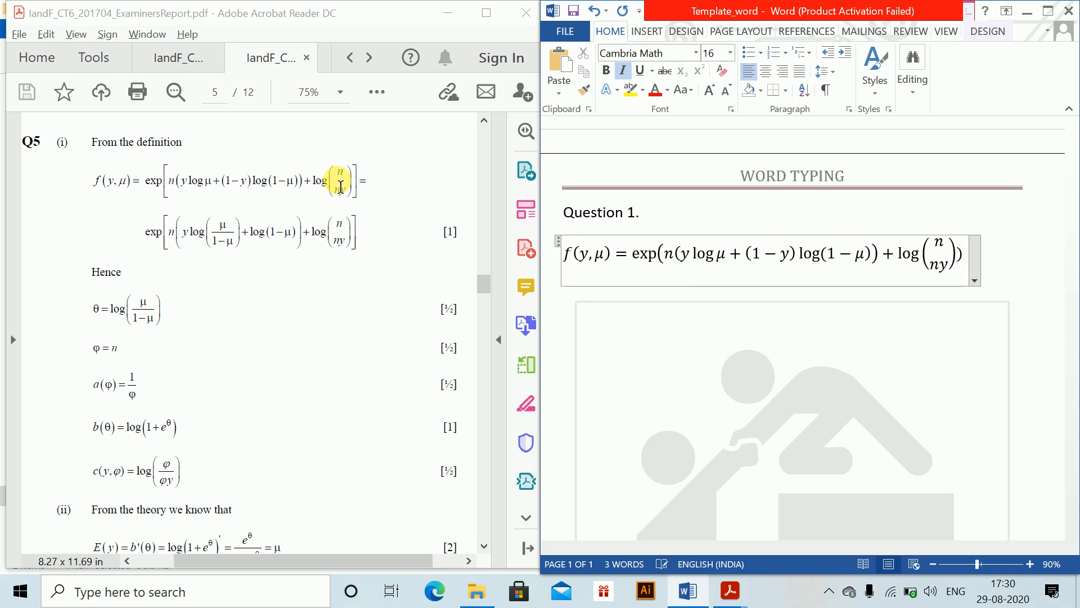
{"action": "key", "text": "BackSpace"}
{"action": "key", "text": "BackSpace"}
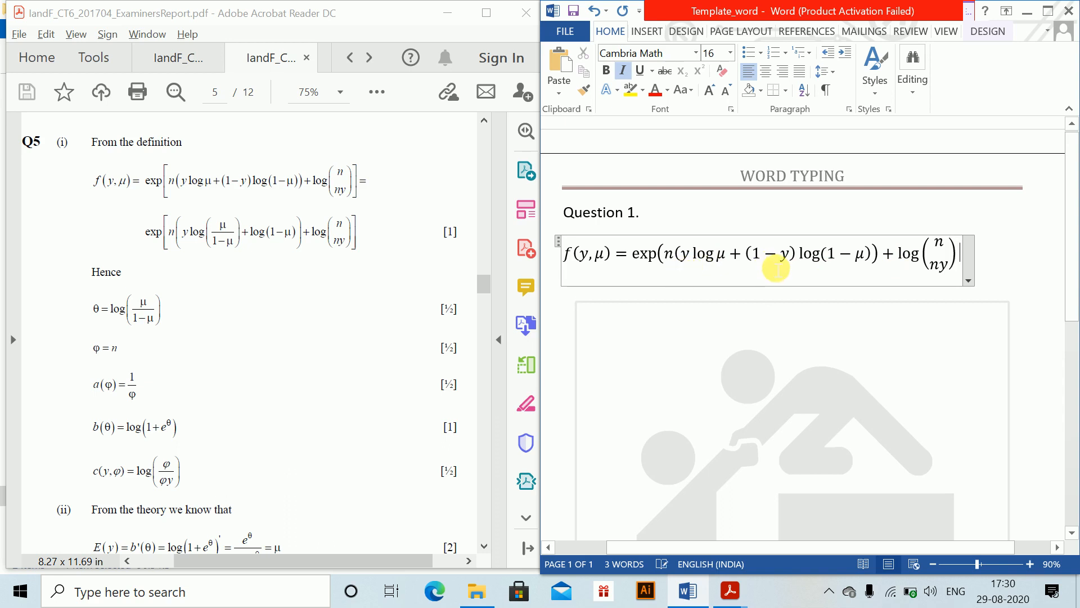
{"action": "type", "text": ")"}
{"action": "key", "text": "BackSpace"}
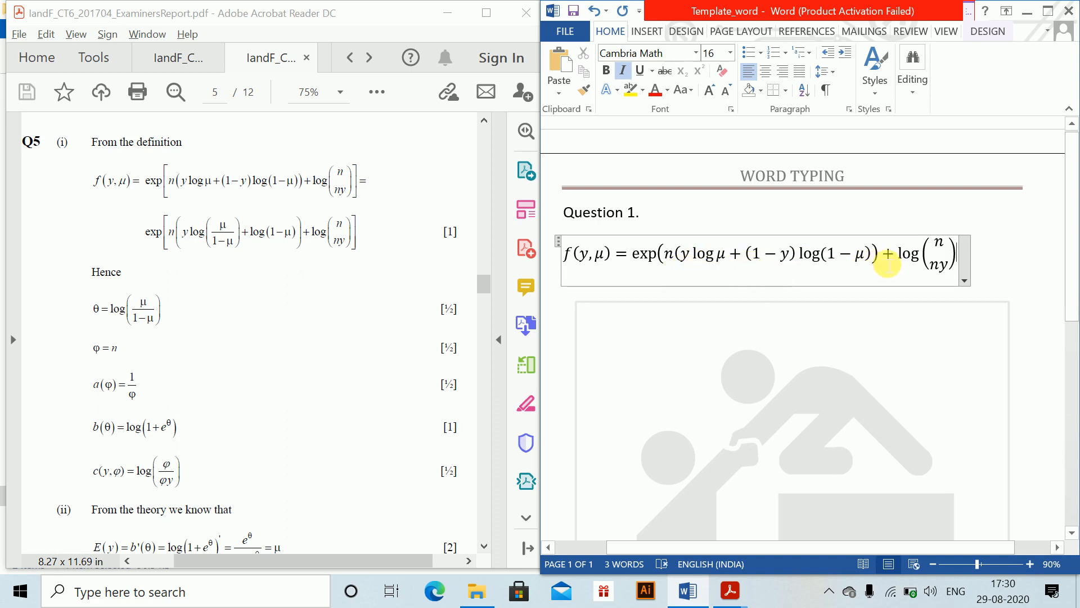
{"action": "key", "text": "shift+Left"}
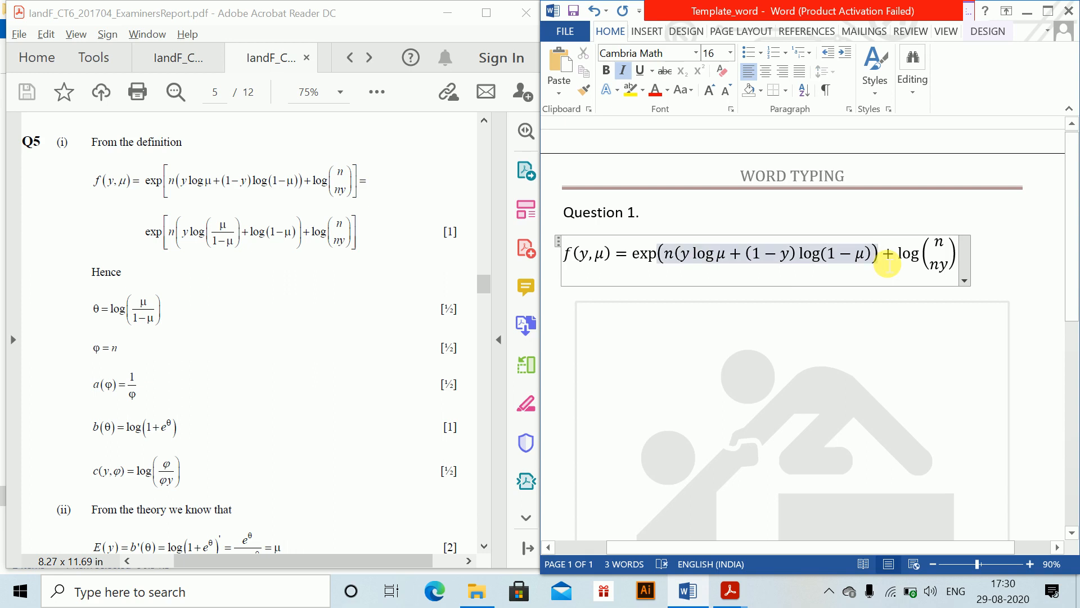
{"action": "key", "text": "Right"}
{"action": "key", "text": "Left"}
{"action": "key", "text": "Right"}
{"action": "key", "text": "Right"}
{"action": "key", "text": "Right"}
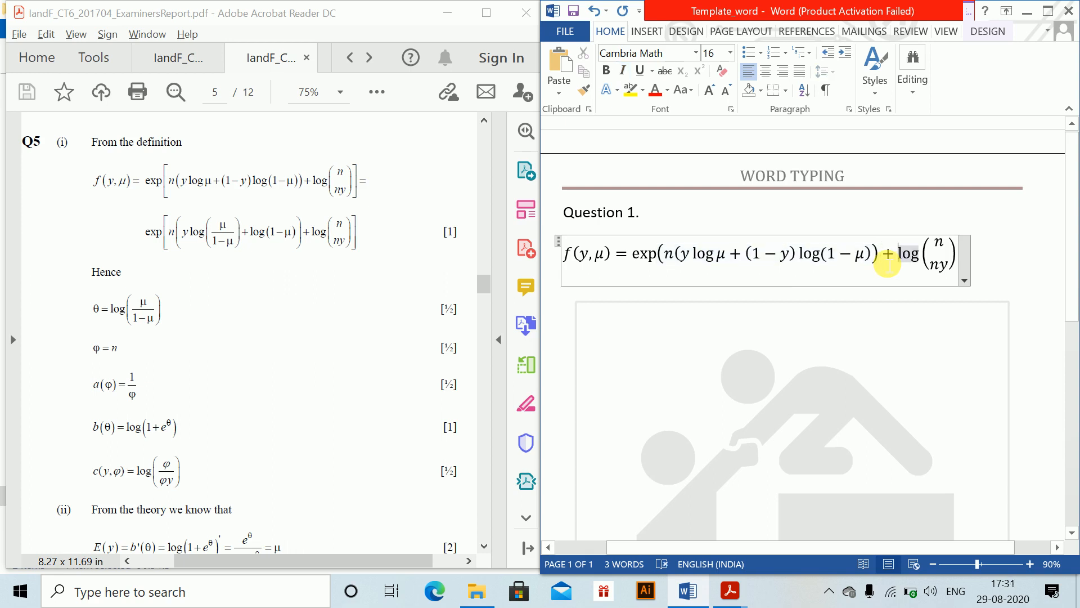
{"action": "key", "text": "Right"}
{"action": "key", "text": "Right"}
{"action": "key", "text": "Right"}
{"action": "key", "text": "Right"}
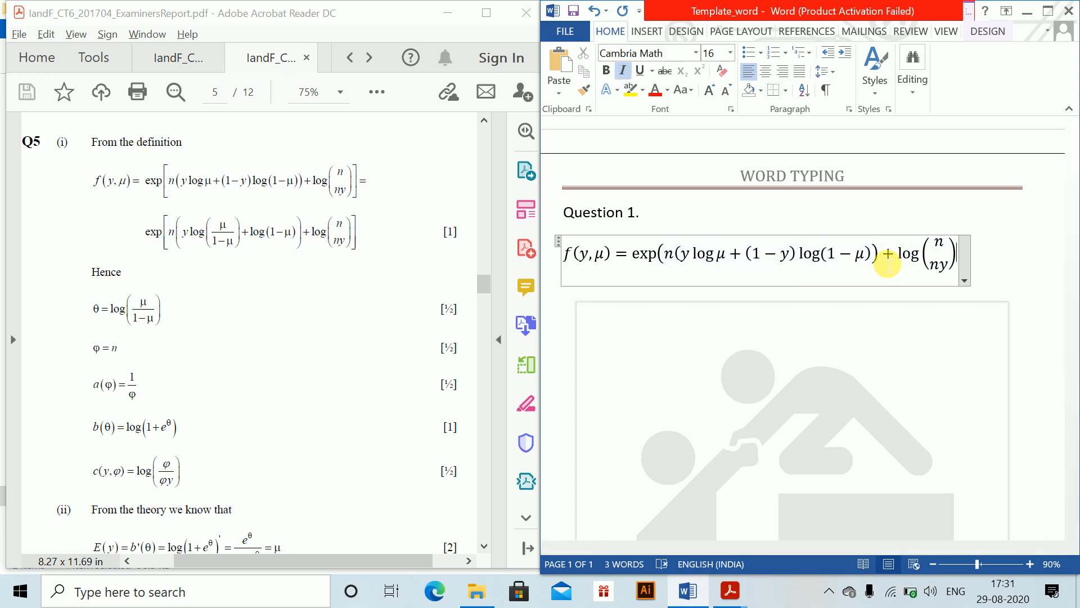
Step: Close the exp expression with a final parenthesis and start an indented line below it with an equals sign
{"action": "type", "text": ")"}
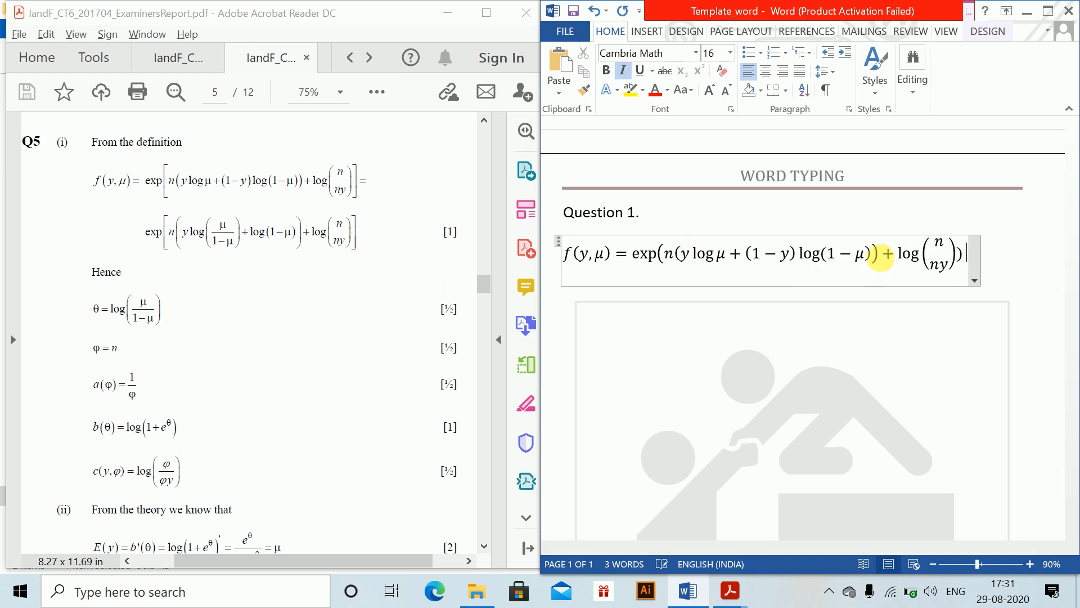
{"action": "left_click", "coordinate": [1037, 281]}
{"action": "key", "text": "Return"}
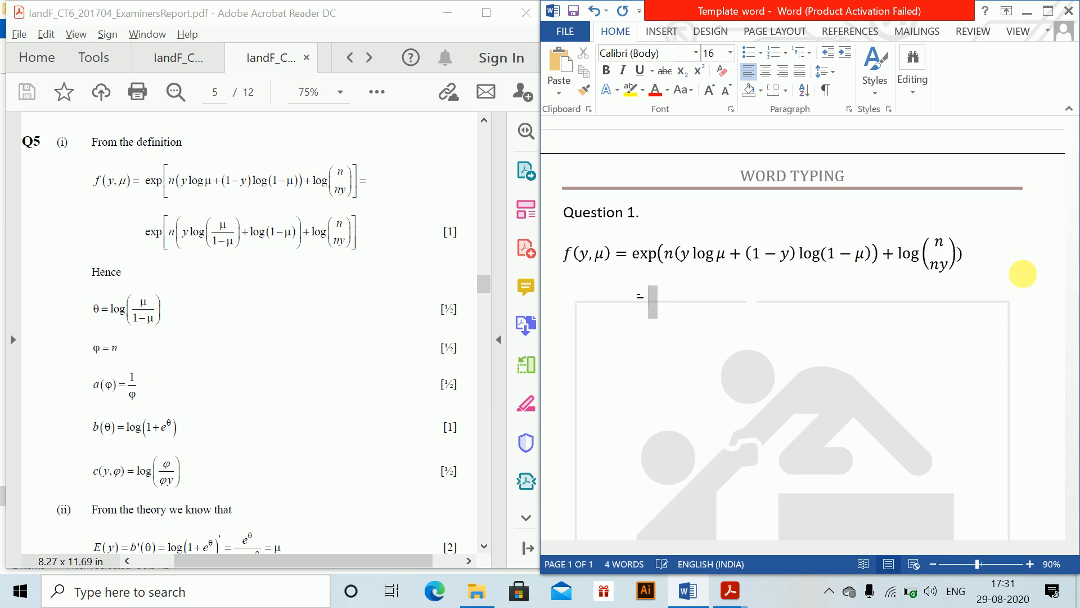
Step: Insert a new equation after the equals sign on the second line and enter exp (n(ylog
{"action": "key", "text": "alt+equal"}
{"action": "type", "text": "exp"}
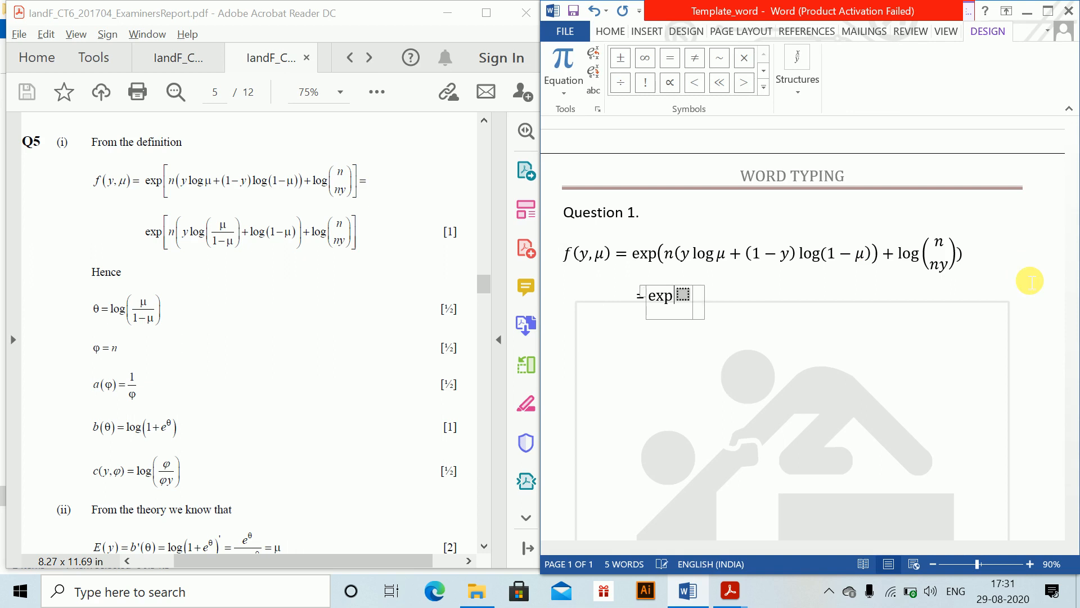
{"action": "key", "text": "ctrl+z"}
{"action": "type", "text": "(n"}
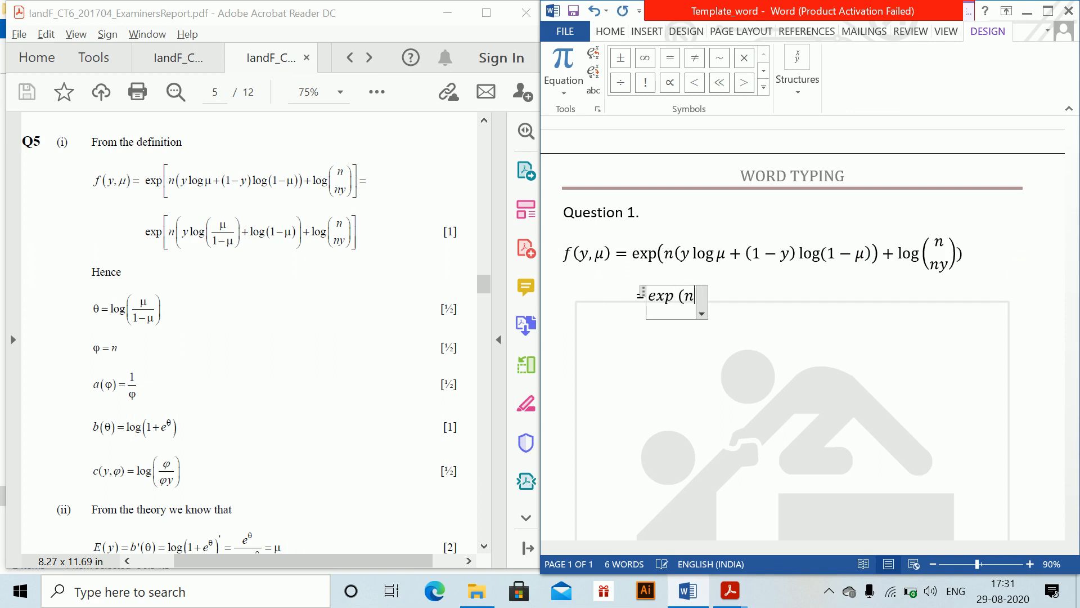
{"action": "type", "text": "(y"}
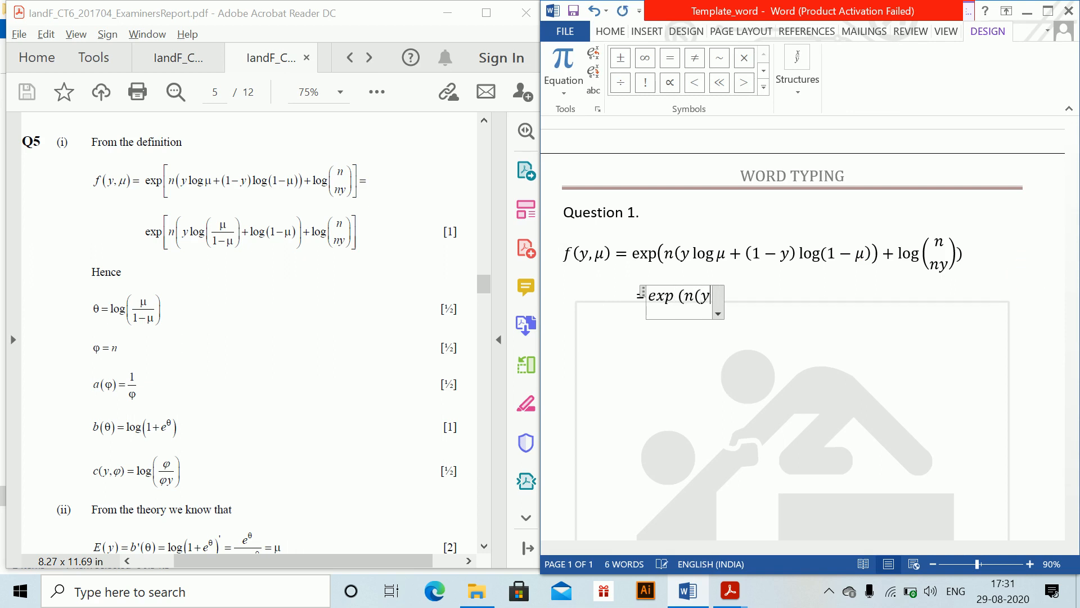
{"action": "type", "text": "log"}
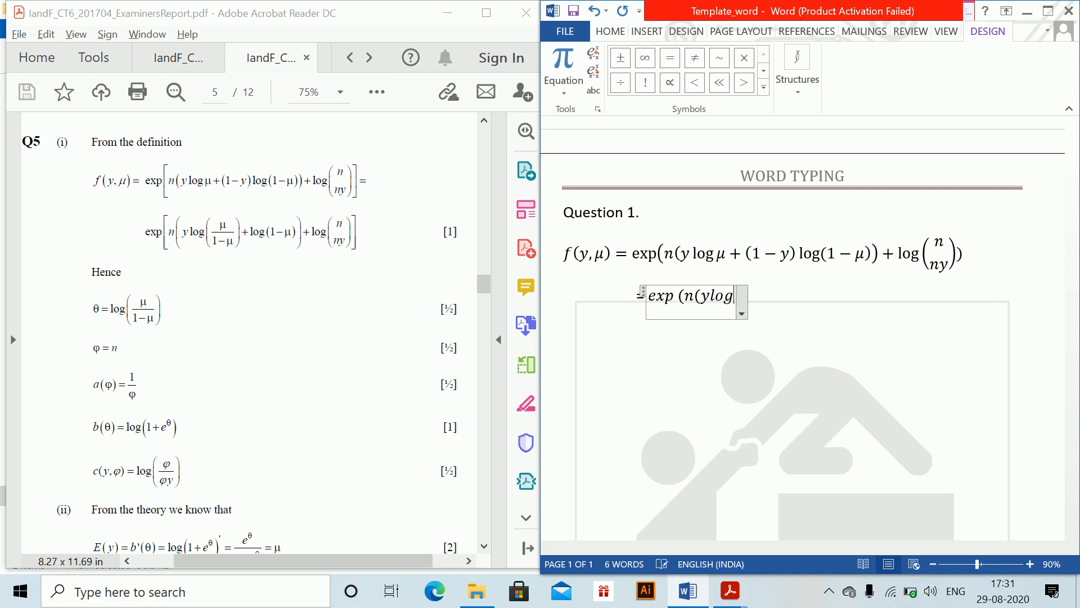
Step: Append a parenthesized fraction of μ over 1 − μ after ylog in the second-line equation
{"action": "type", "text": "(\\mu /"}
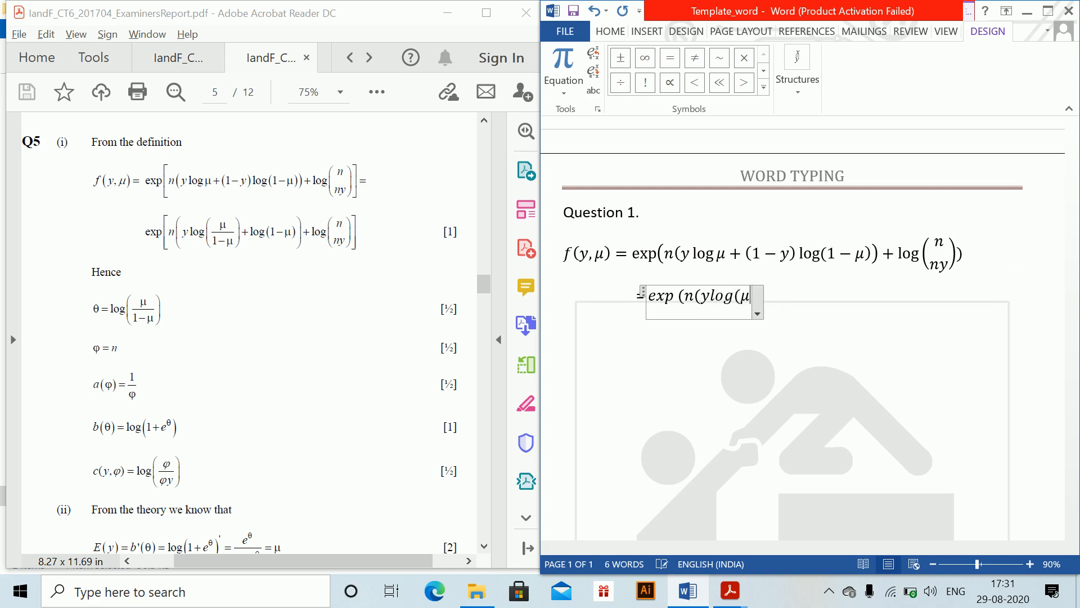
{"action": "type", "text": "(-my"}
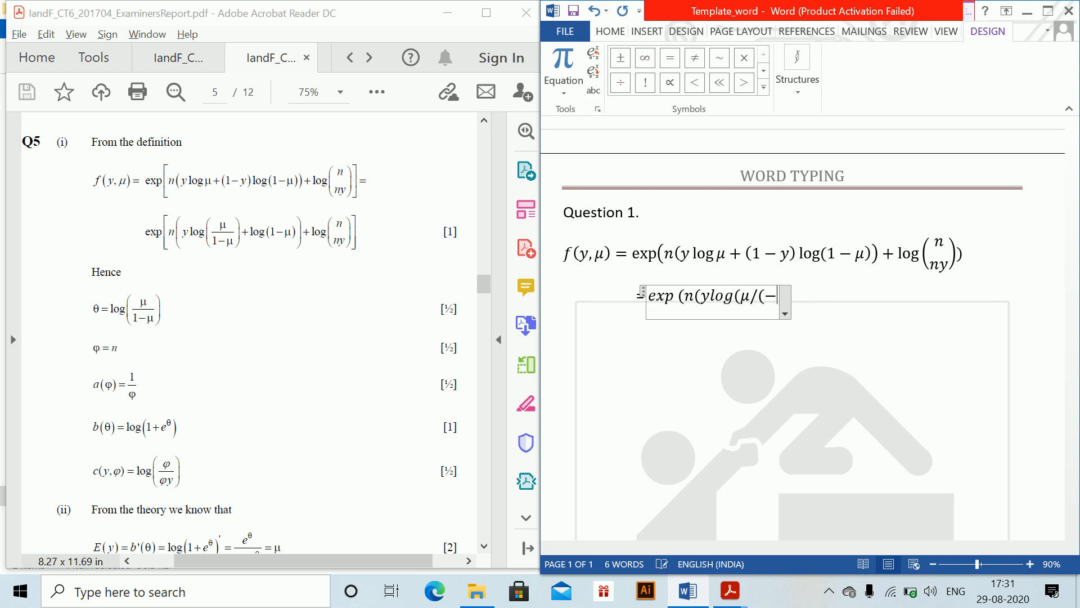
{"action": "key", "text": "BackSpace"}
{"action": "key", "text": "BackSpace"}
{"action": "key", "text": "BackSpace"}
{"action": "type", "text": "1-mu"}
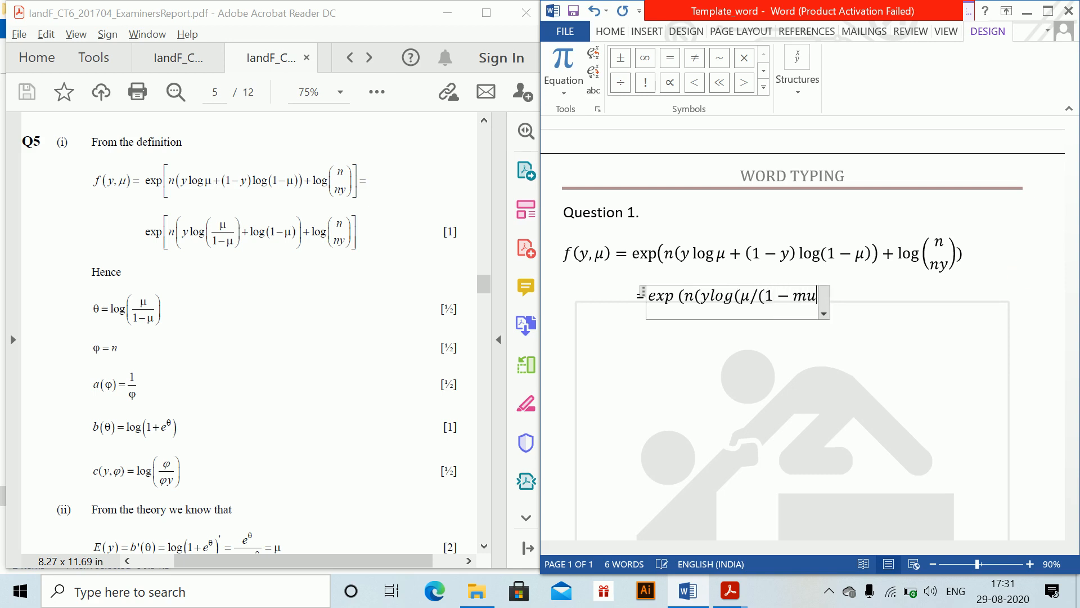
{"action": "key", "text": "BackSpace"}
{"action": "key", "text": "BackSpace"}
{"action": "type", "text": "\\mu ) "}
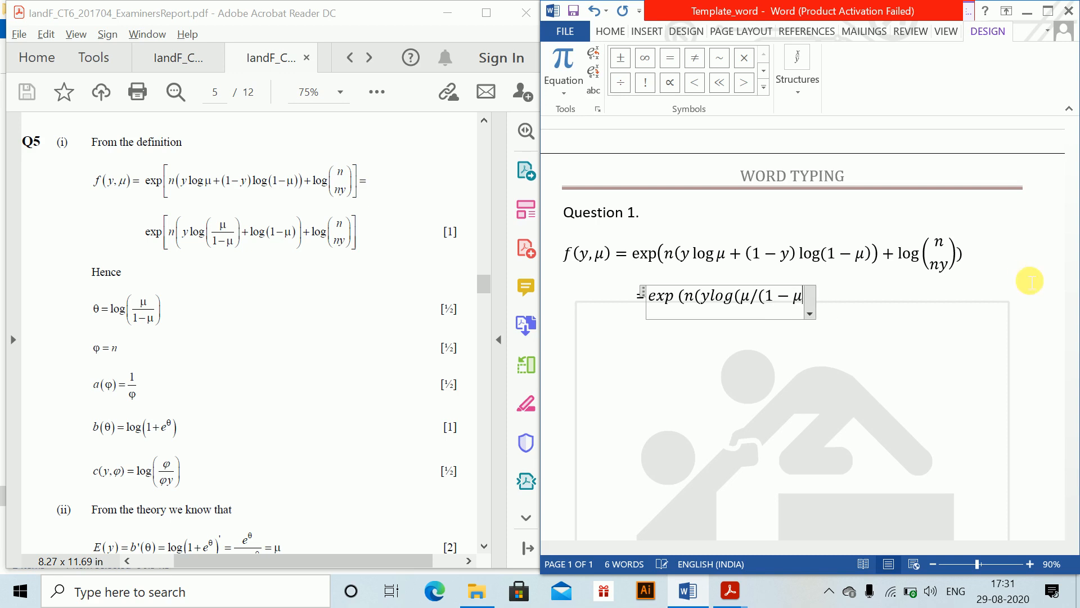
{"action": "type", "text": ")"}
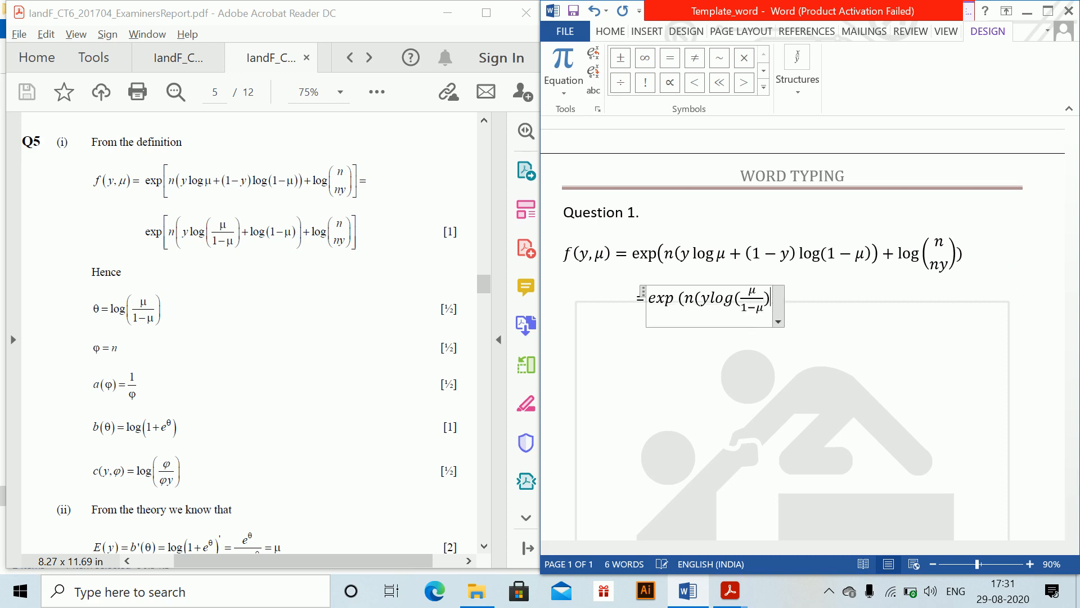
Step: Append + log(1 − μ) after the fraction and close the bracket that was opened before ylog
{"action": "type", "text": "+"}
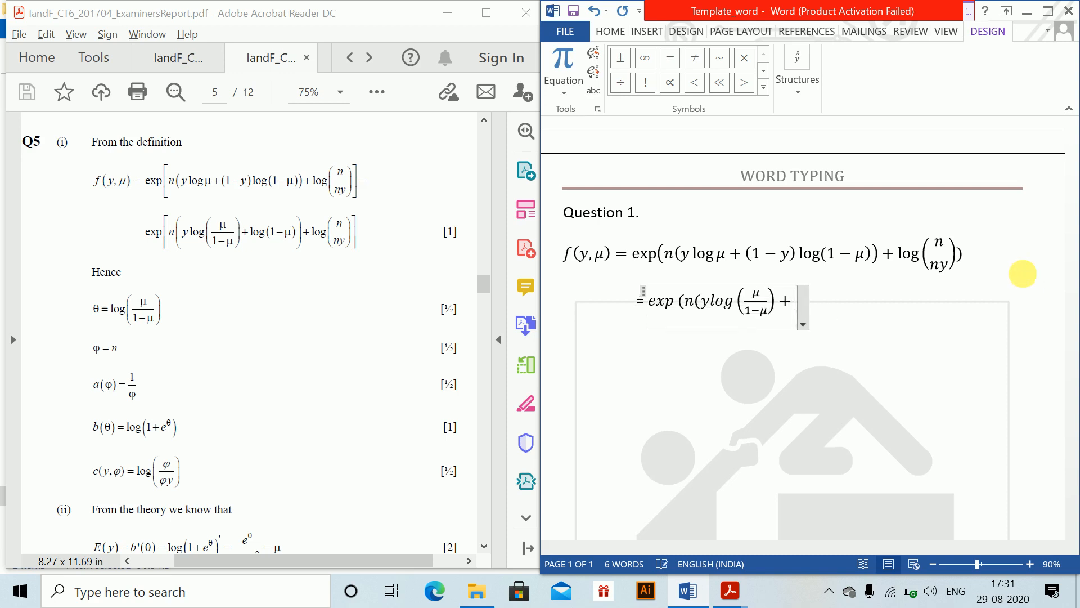
{"action": "type", "text": "log (1"}
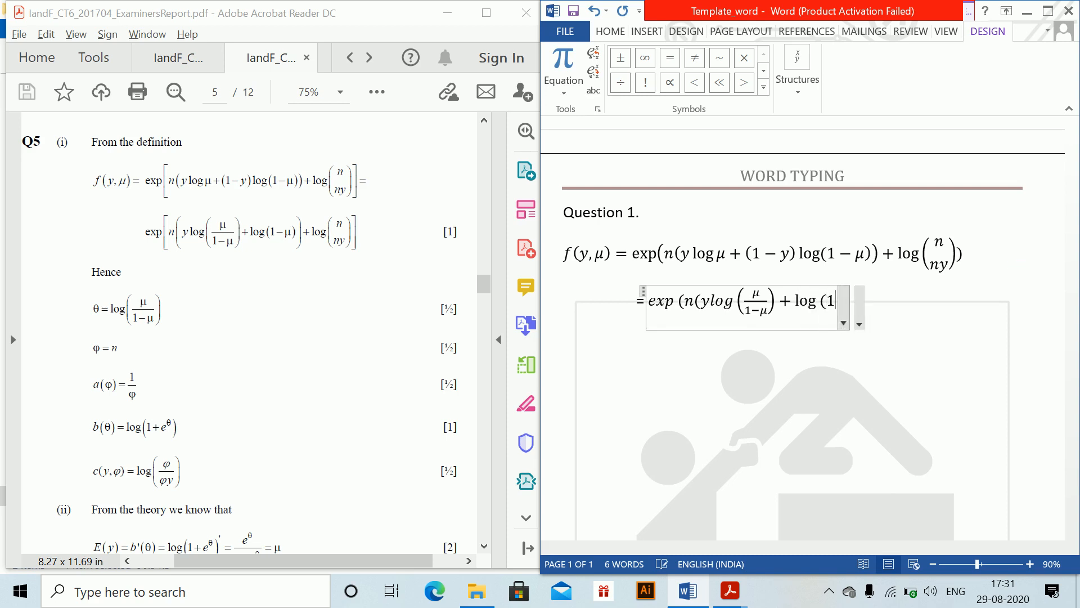
{"action": "type", "text": "-\\mu )"}
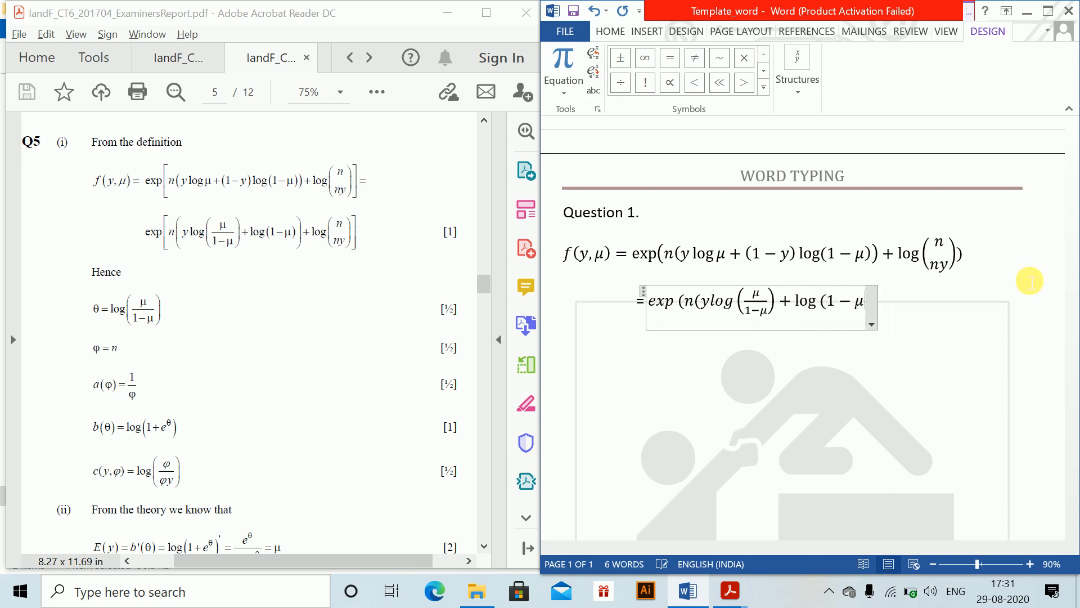
{"action": "type", "text": ")"}
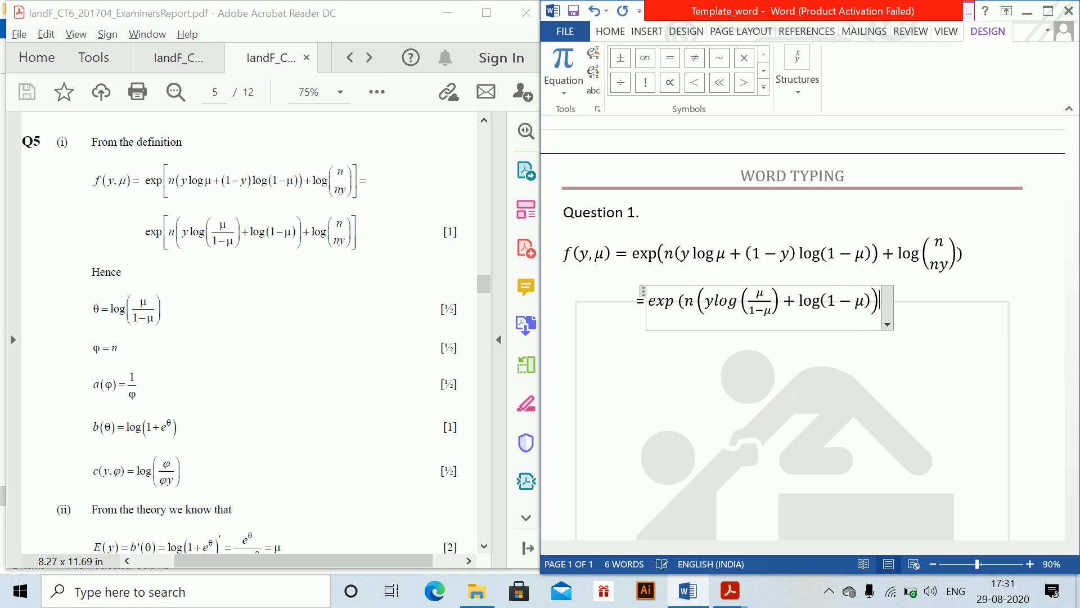
Step: Append + log and a parenthesized stack of n over ny using ¦, and close the exp bracket
{"action": "type", "text": "+log"}
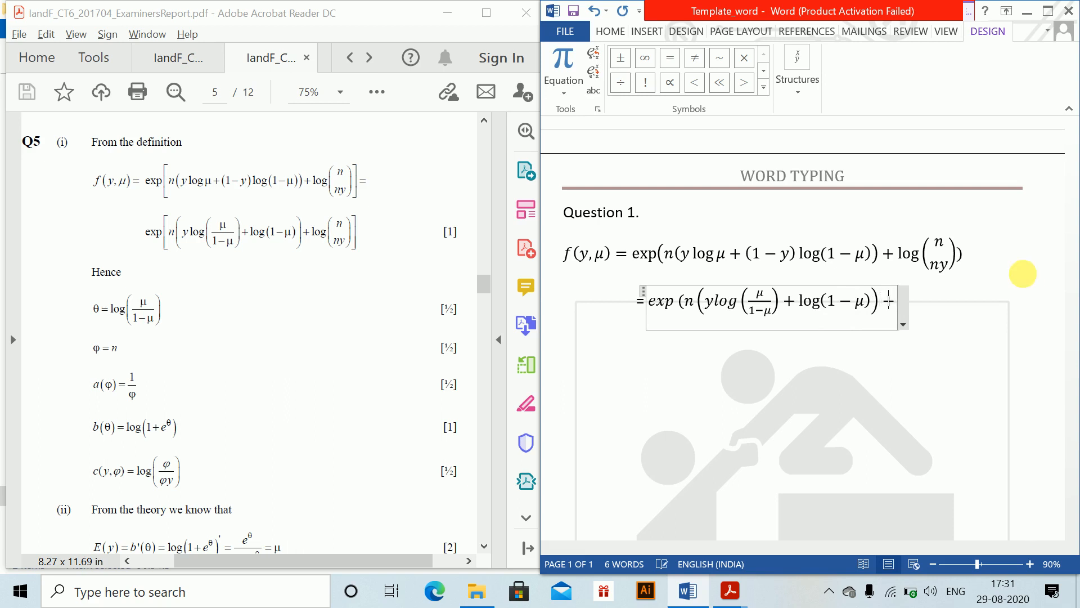
{"action": "type", "text": "("}
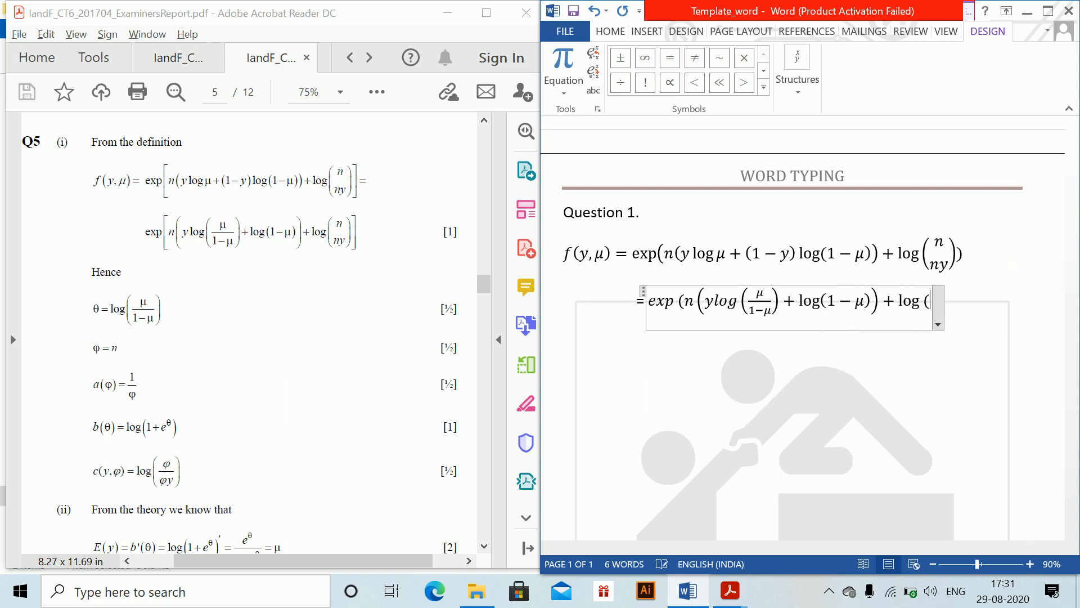
{"action": "type", "text": "n\\ato"}
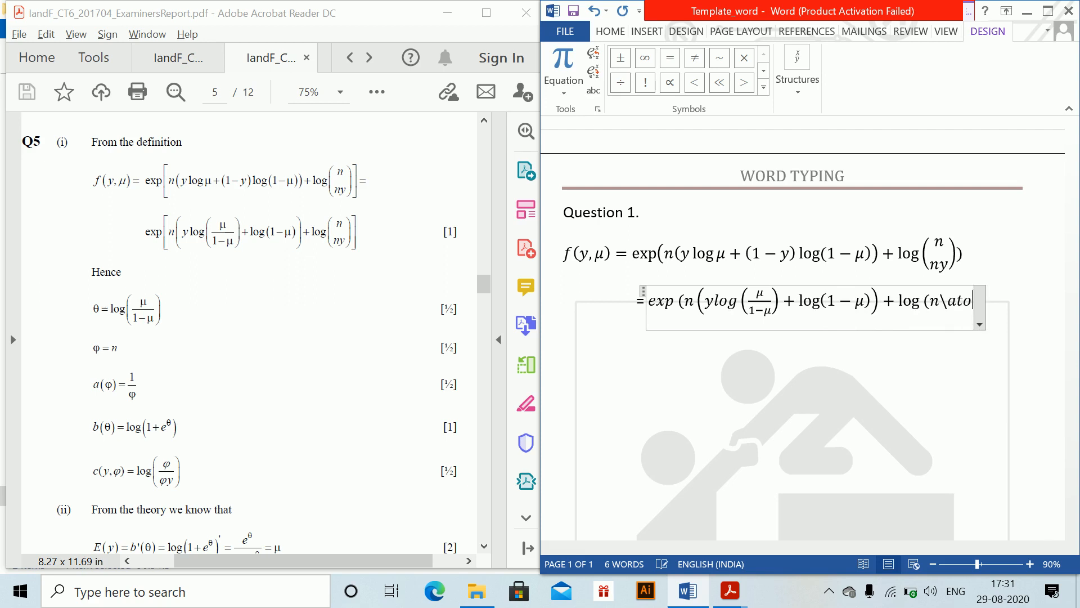
{"action": "type", "text": "pn"}
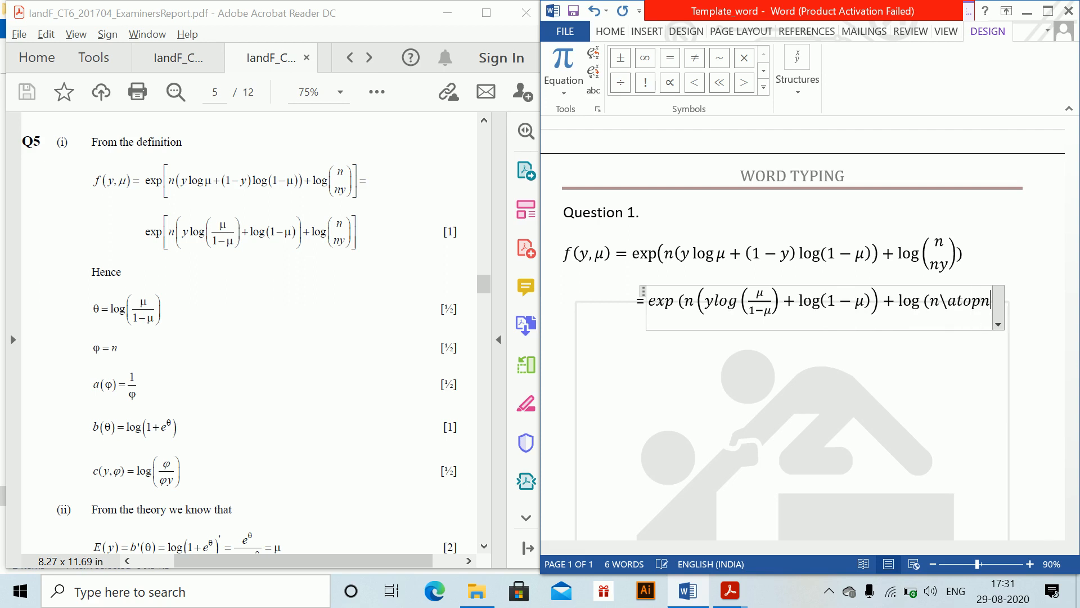
{"action": "key", "text": "BackSpace"}
{"action": "key", "text": "BackSpace"}
{"action": "key", "text": "BackSpace"}
{"action": "key", "text": "BackSpace"}
{"action": "key", "text": "BackSpace"}
{"action": "type", "text": "¦"}
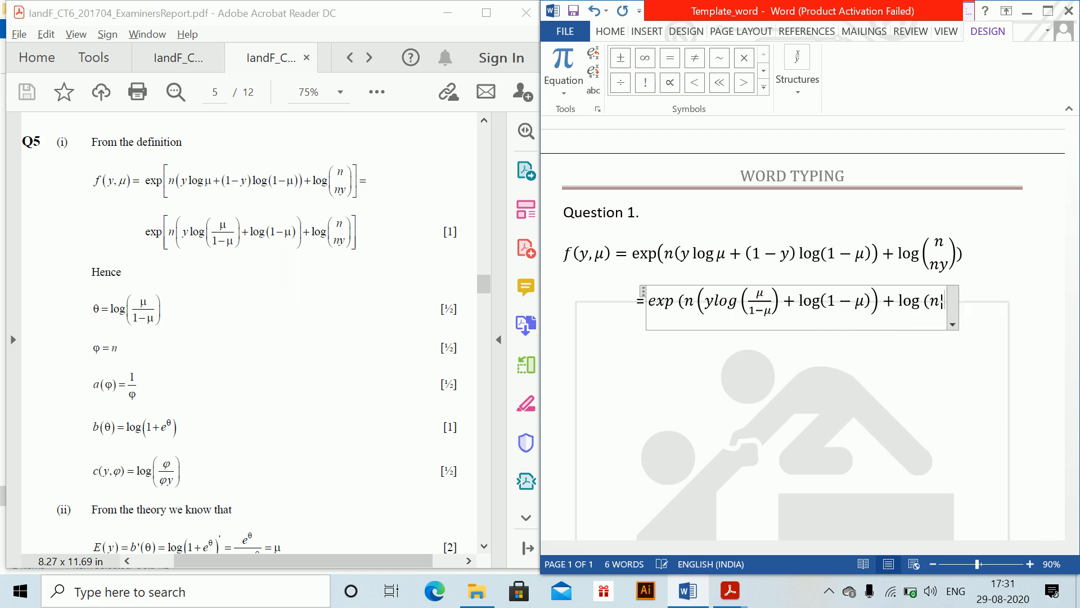
{"action": "type", "text": "ny)"}
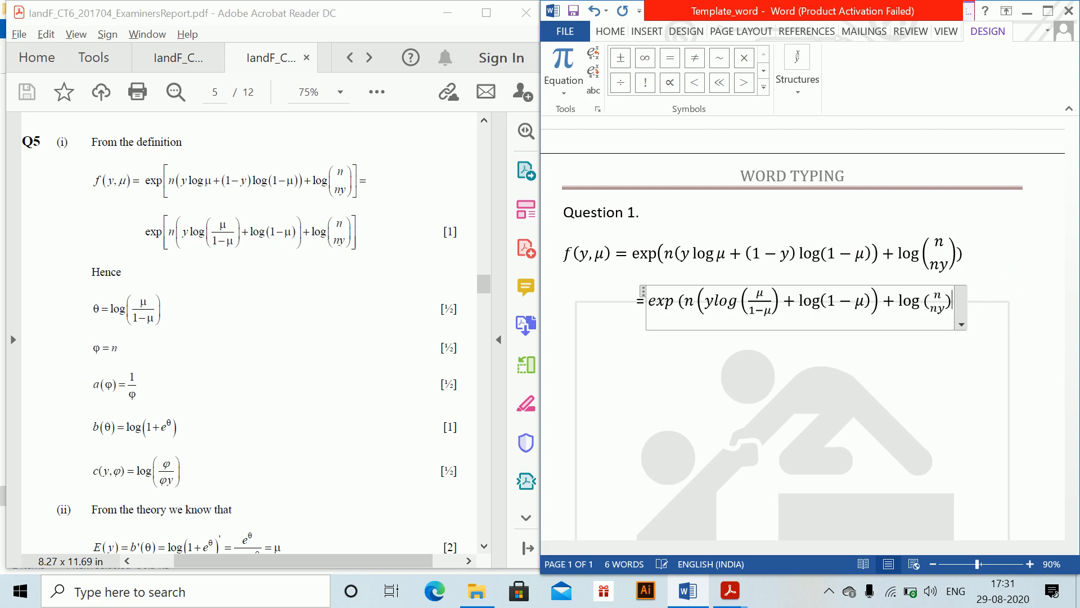
{"action": "type", "text": ")"}
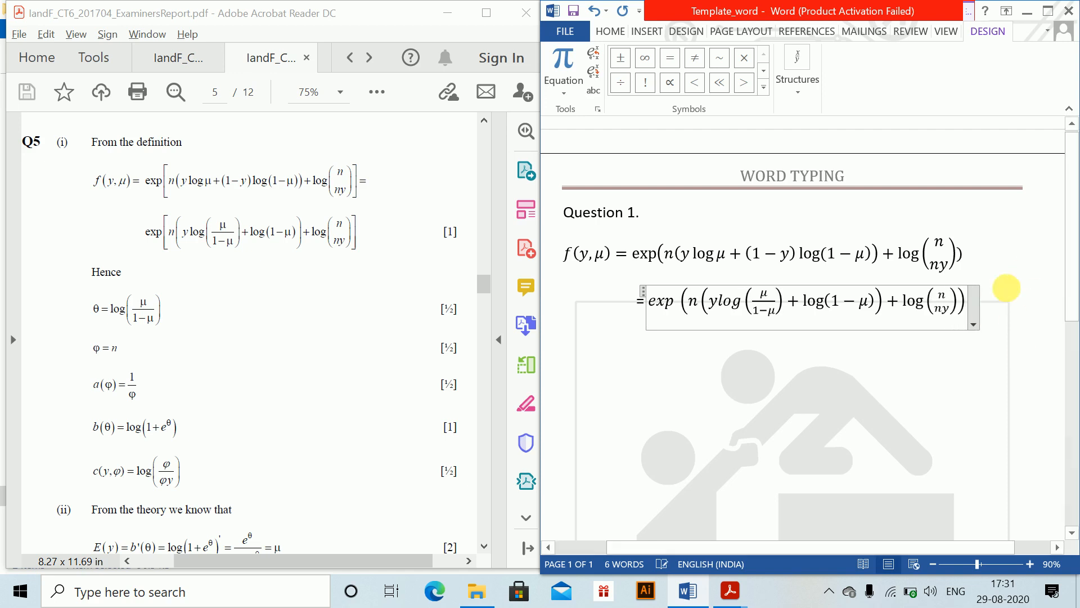
Step: Leave the finished second-line equation and add the text Hence on a new line below it
{"action": "left_click", "coordinate": [1017, 303]}
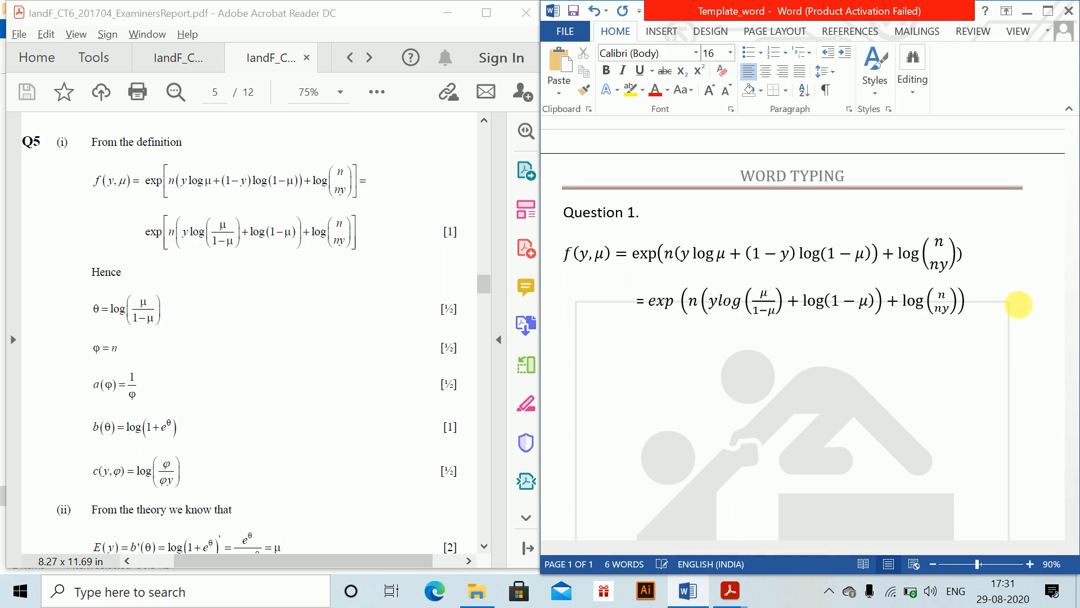
{"action": "key", "text": "Return"}
{"action": "type", "text": "Hence"}
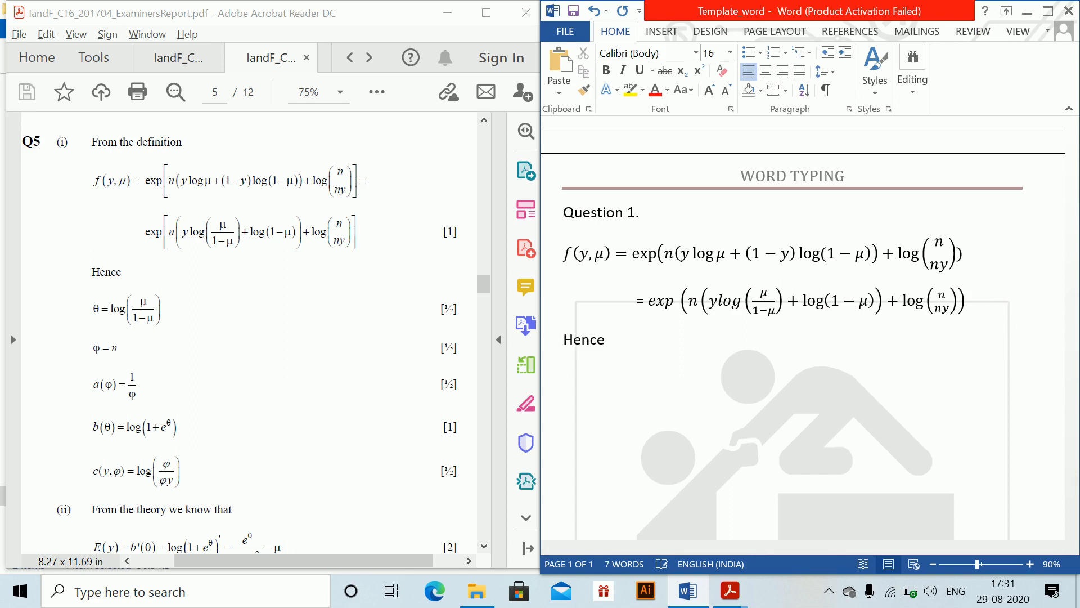
Step: Insert a new equation below Hence reading θ = log(μ/(1 − μ)), with the bracket content as a stacked fraction
{"action": "key", "text": "Return"}
{"action": "key", "text": "alt+equal"}
{"action": "type", "text": "\\"}
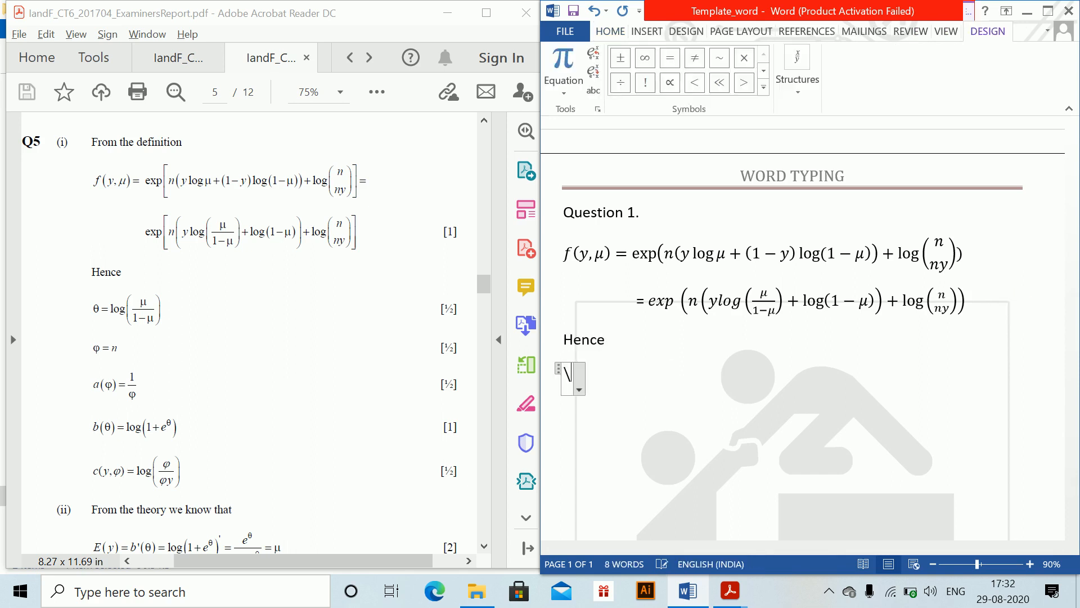
{"action": "type", "text": "theta ="}
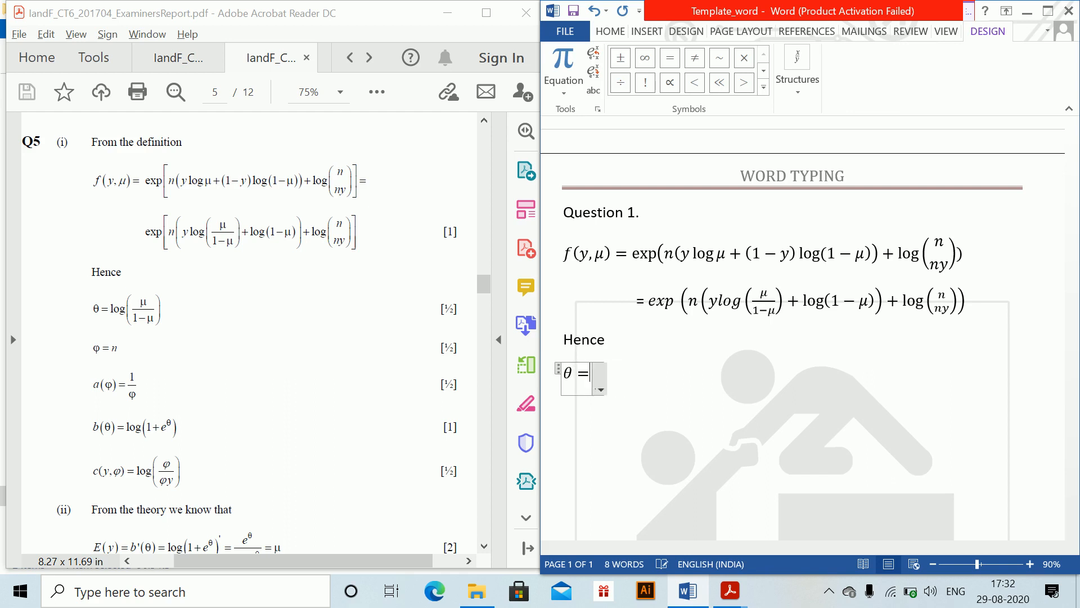
{"action": "type", "text": "log "}
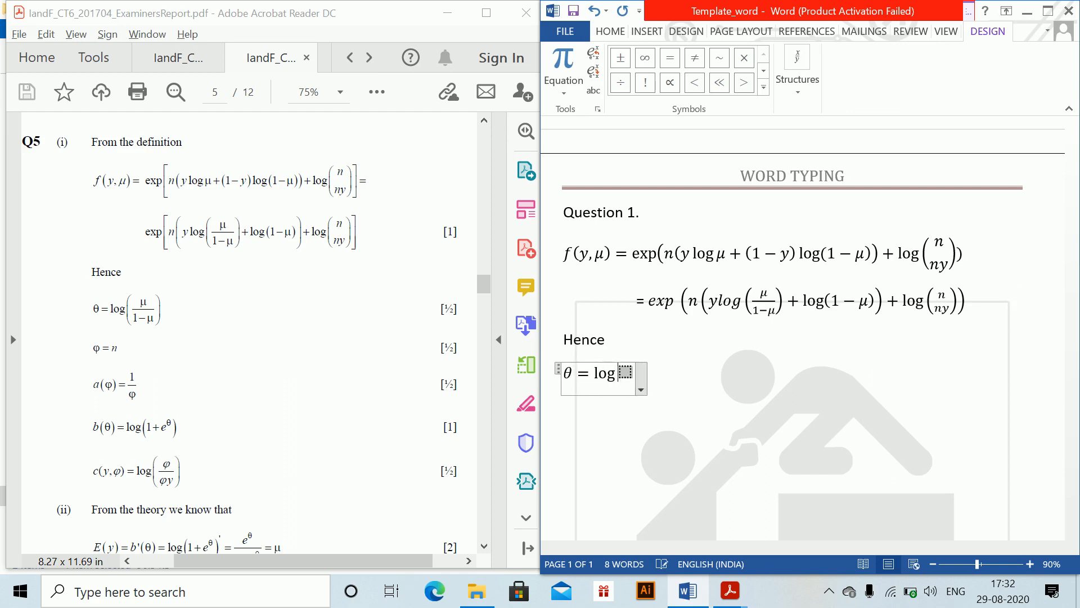
{"action": "type", "text": "(\\mu"}
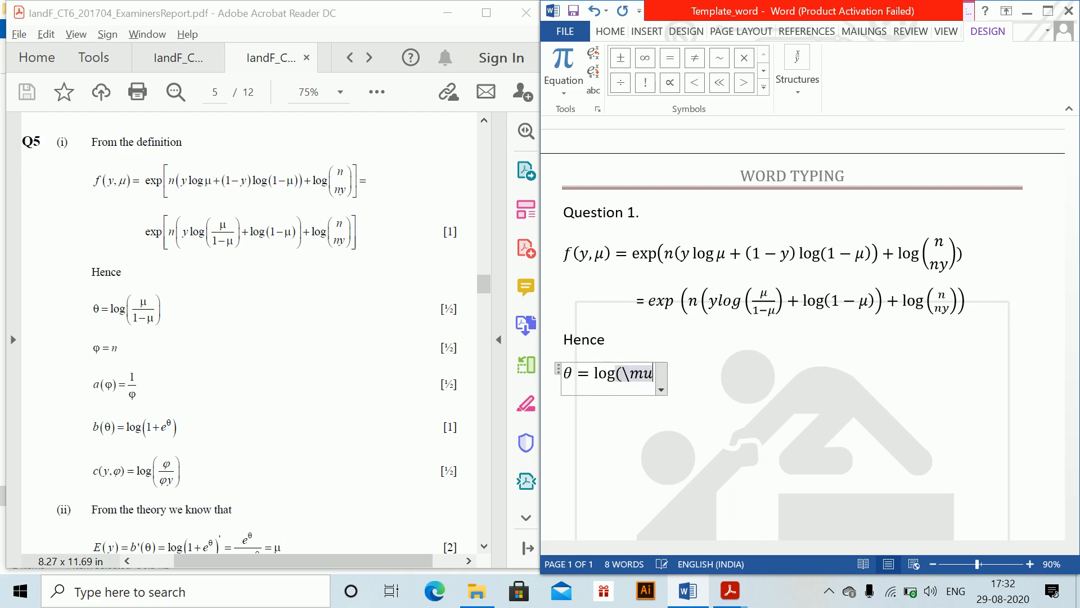
{"action": "type", "text": " /\\"}
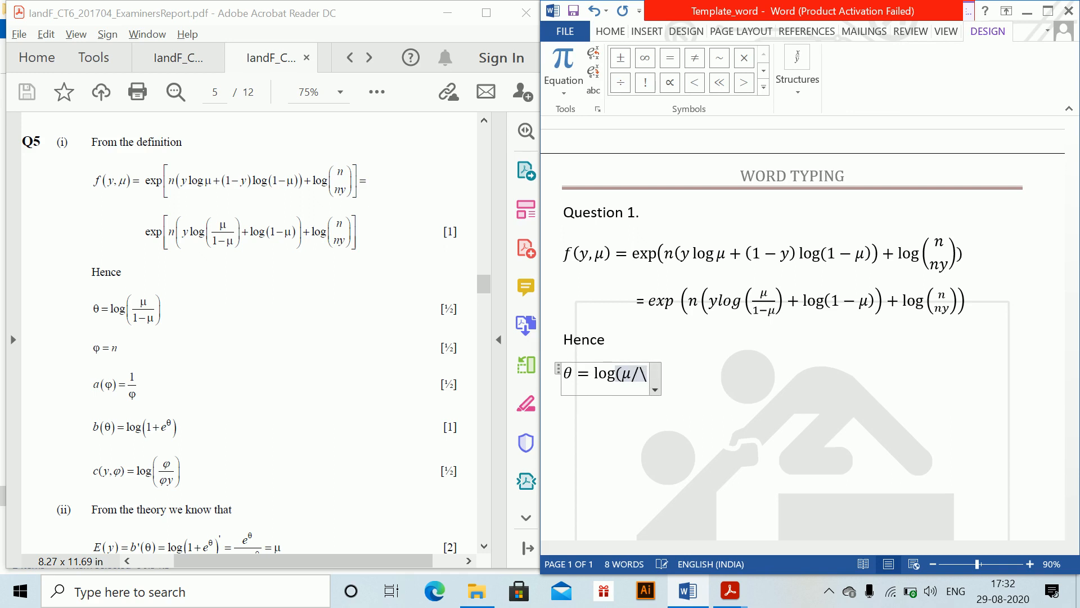
{"action": "key", "text": "BackSpace"}
{"action": "type", "text": "(1-\\"}
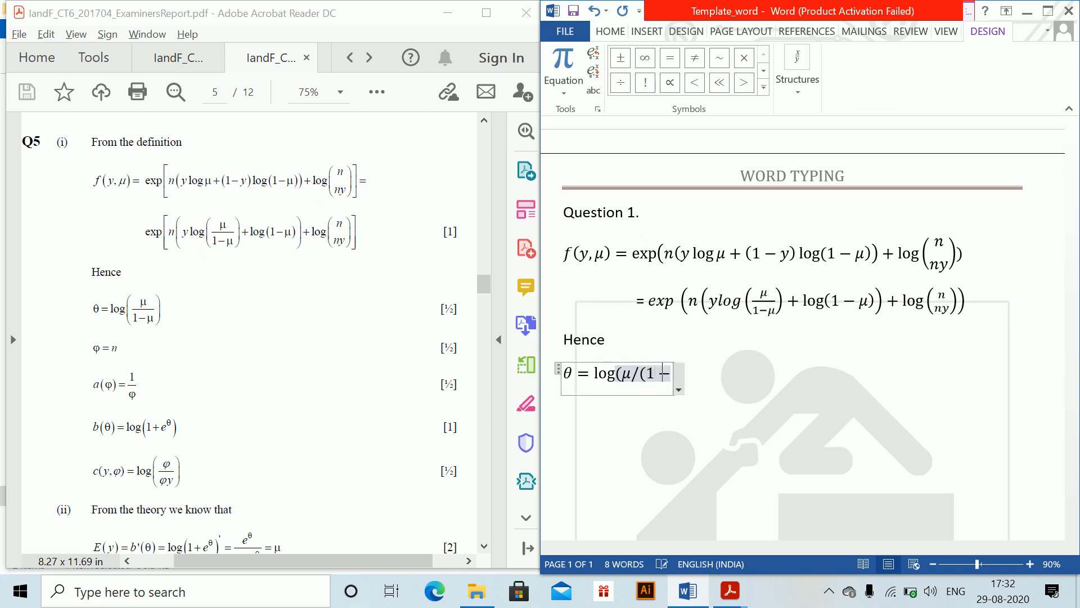
{"action": "type", "text": "mu )"}
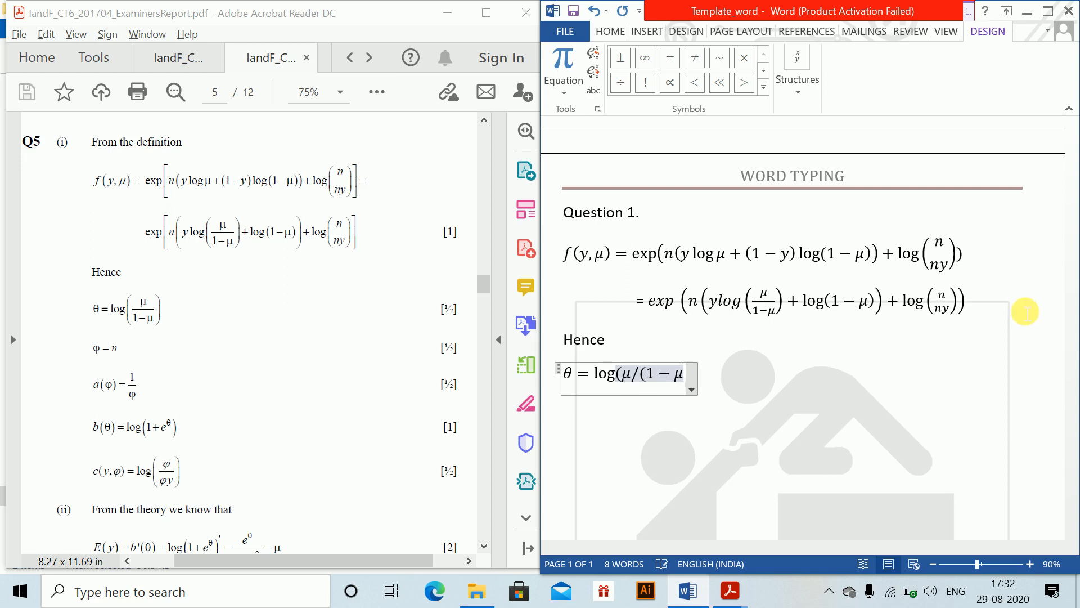
{"action": "type", "text": ")"}
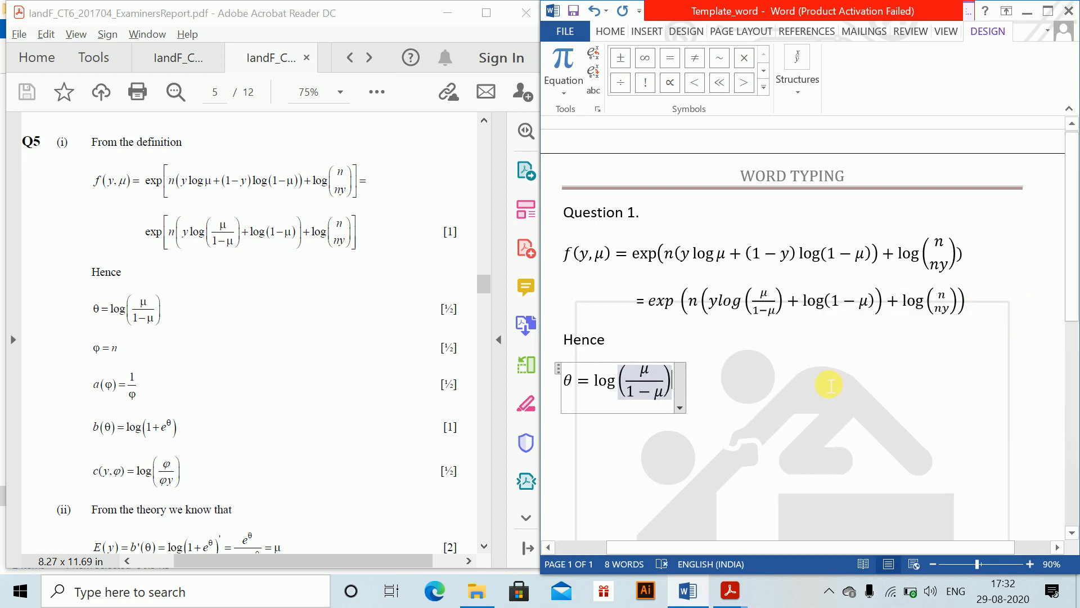
Step: Insert a new equation on the line below the θ equation reading ϕ = n
{"action": "left_click", "coordinate": [830, 386]}
{"action": "key", "text": "Return"}
{"action": "key", "text": "alt+equal"}
{"action": "type", "text": "\\"}
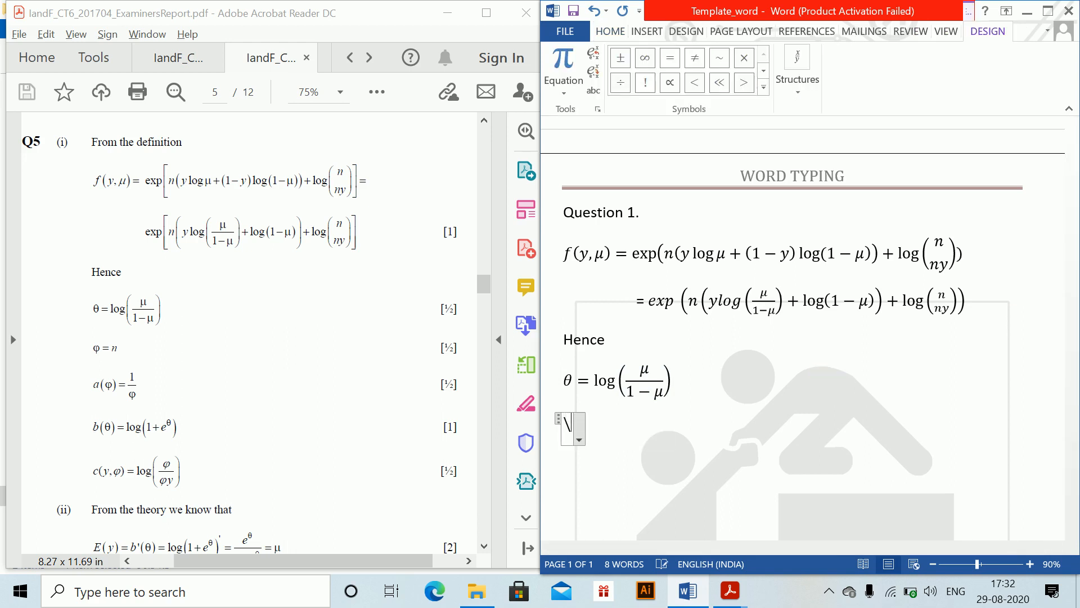
{"action": "type", "text": "phi ="}
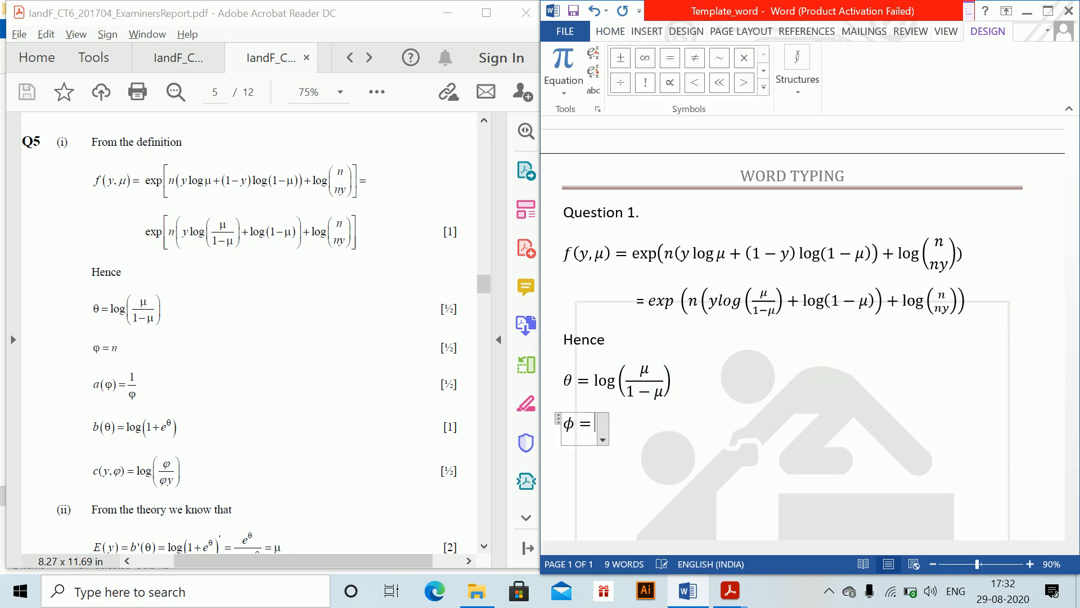
{"action": "type", "text": "n"}
{"action": "key", "text": "Right"}
Step: Insert a new equation below ϕ = n reading a(ϕ) = 1/ϕ, with the right side as a stacked fraction
{"action": "key", "text": "alt+equal"}
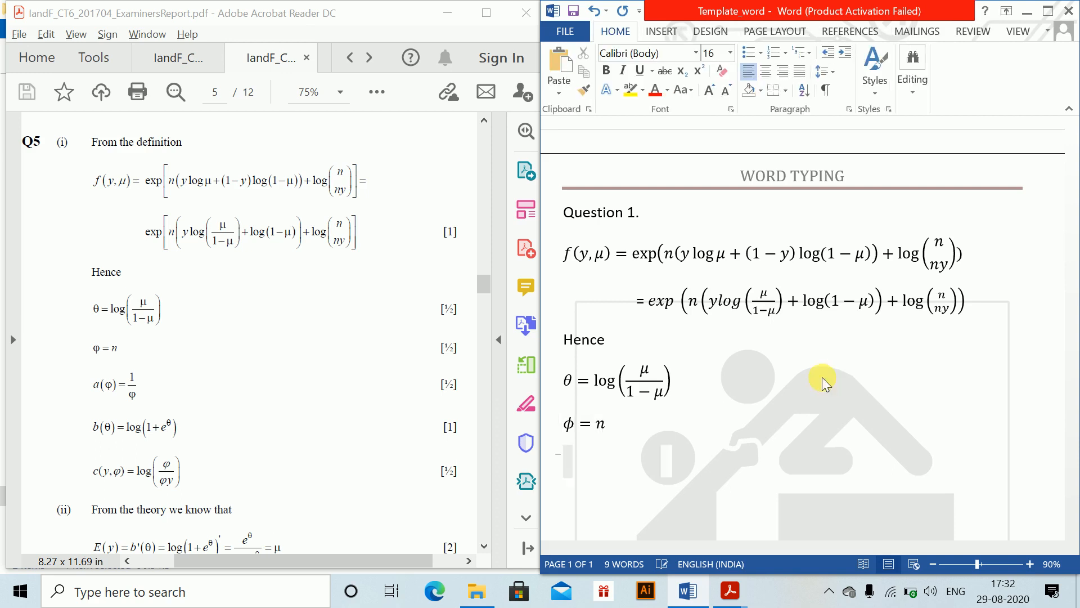
{"action": "type", "text": "a("}
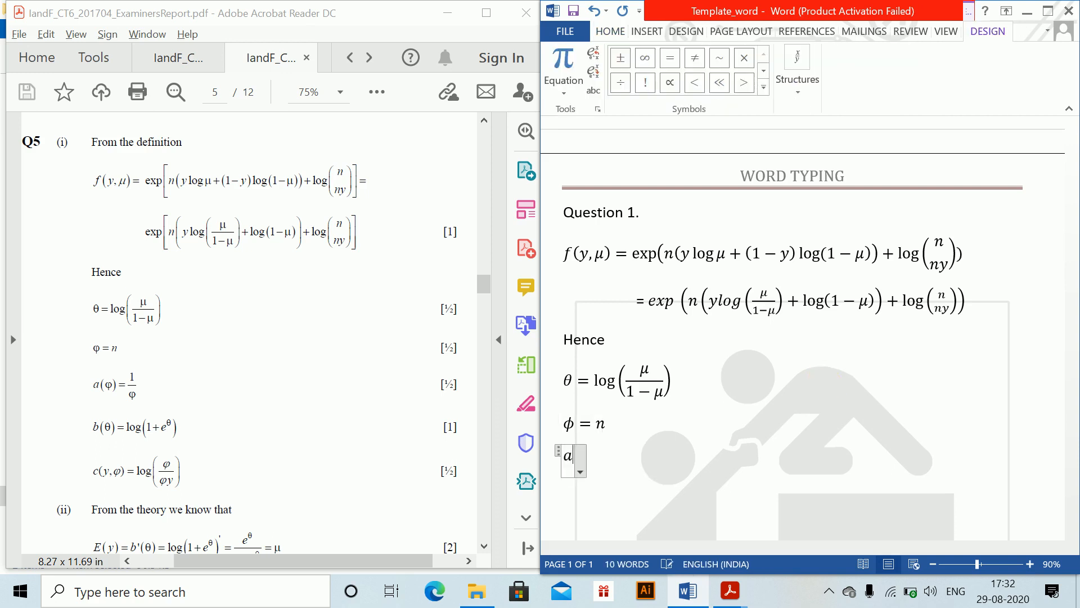
{"action": "key", "text": "BackSpace"}
{"action": "type", "text": "(\\phi )"}
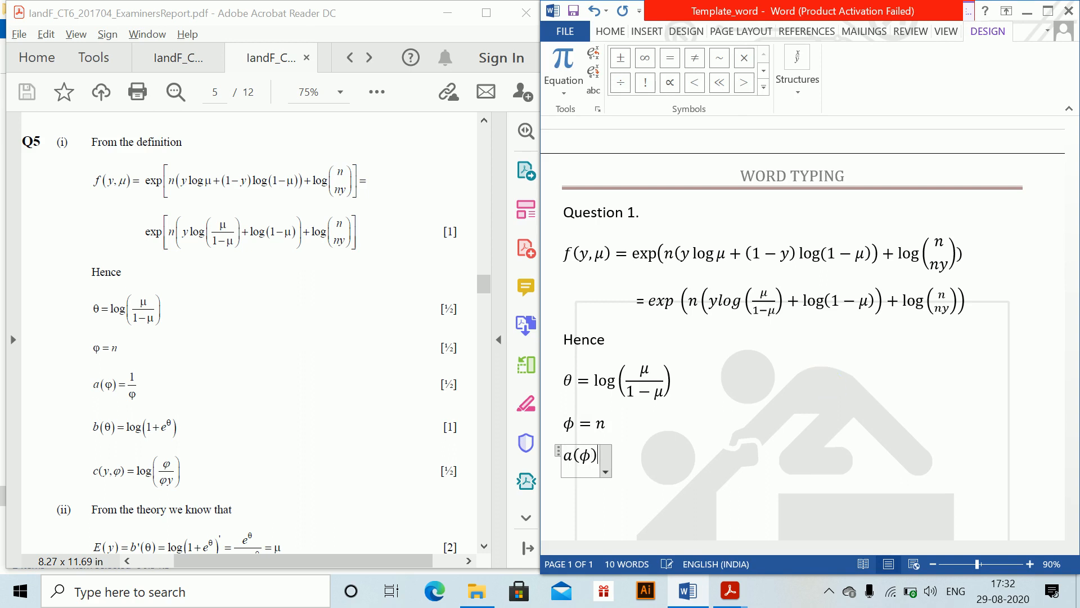
{"action": "type", "text": "=1/\\"}
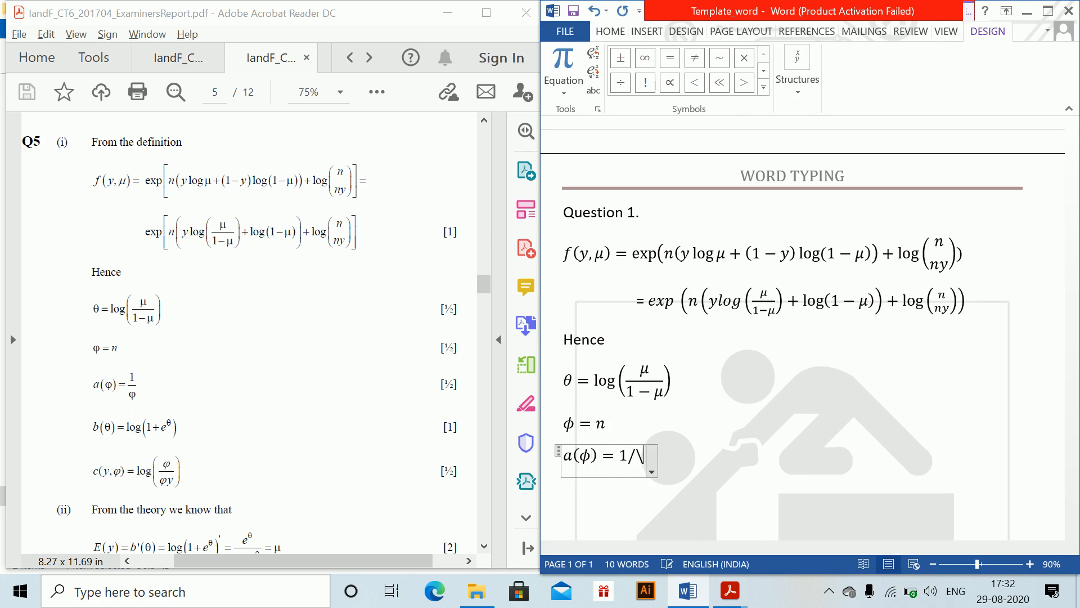
{"action": "type", "text": "phi"}
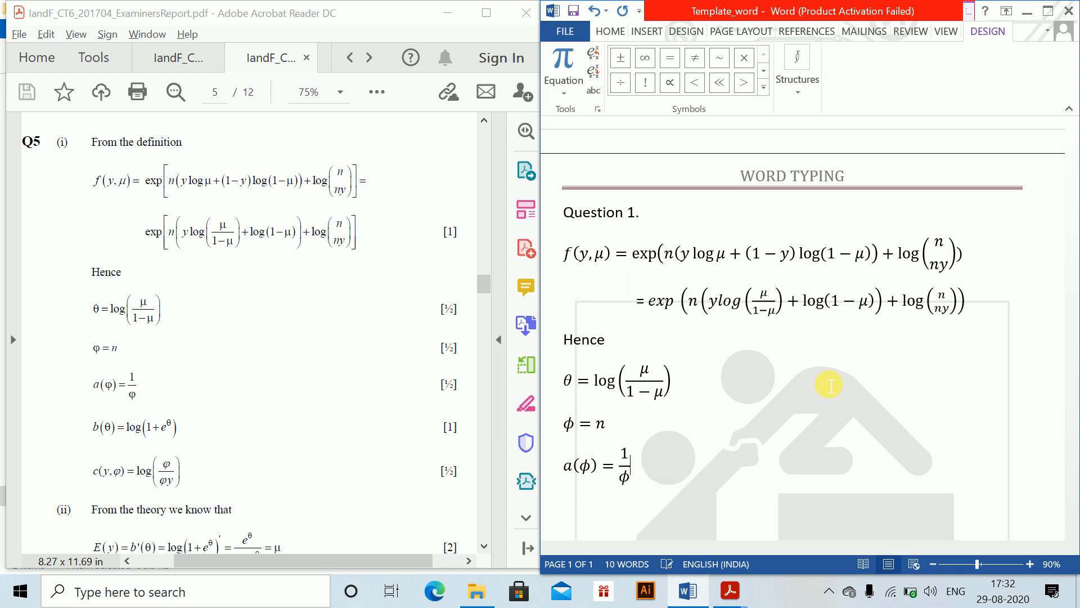
{"action": "key", "text": "Right"}
Step: Insert a new equation below the a(ϕ) equation reading b(θ) = log(1 + e^θ), with θ as a superscript
{"action": "key", "text": "Return"}
{"action": "key", "text": "alt+equal"}
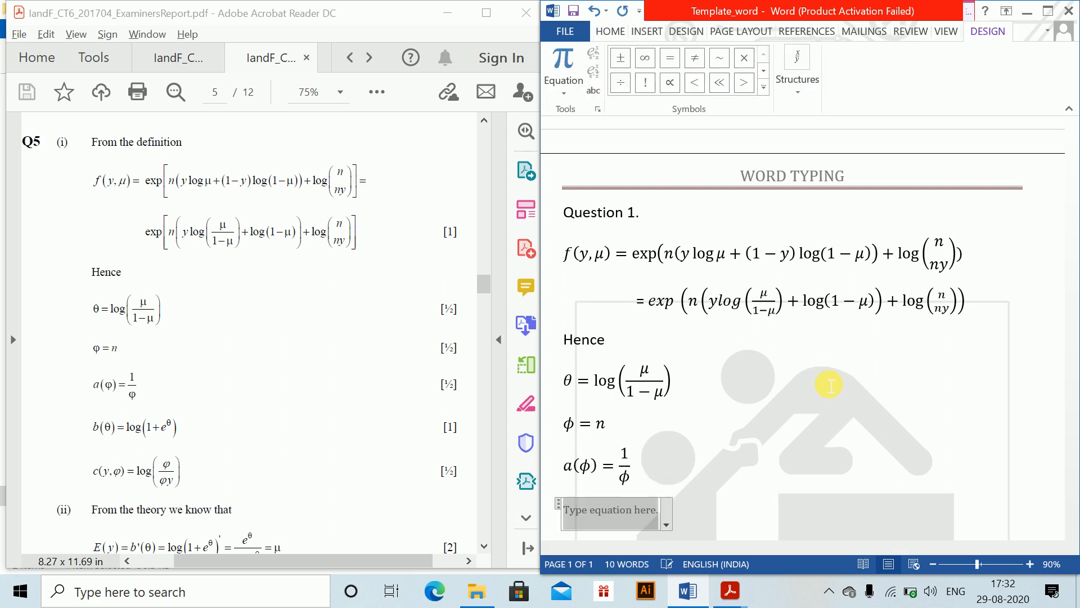
{"action": "type", "text": "b("}
{"action": "type", "text": "\theta "}
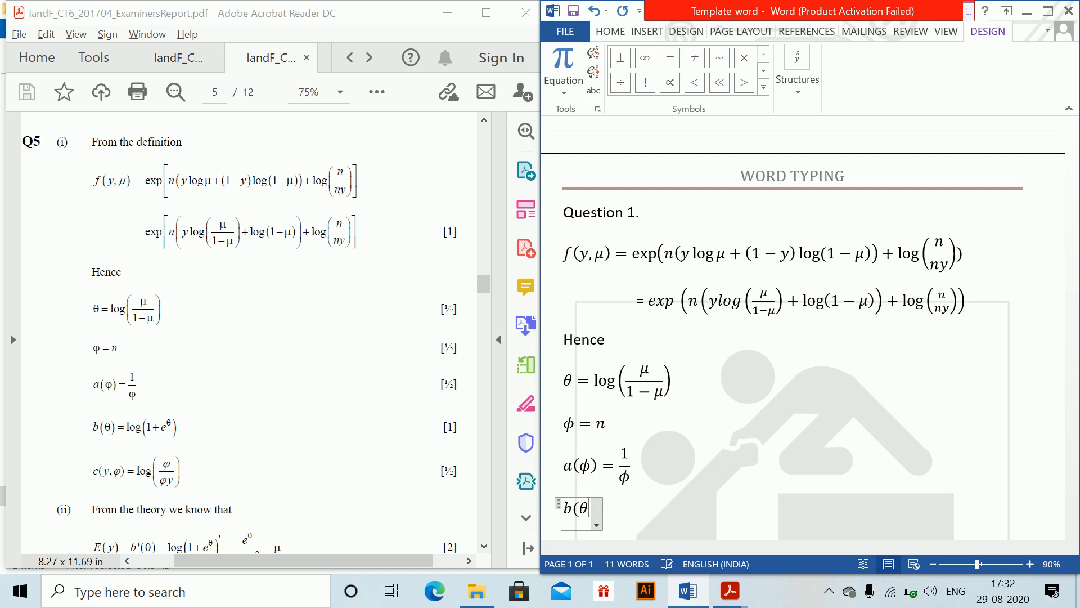
{"action": "type", "text": ")="}
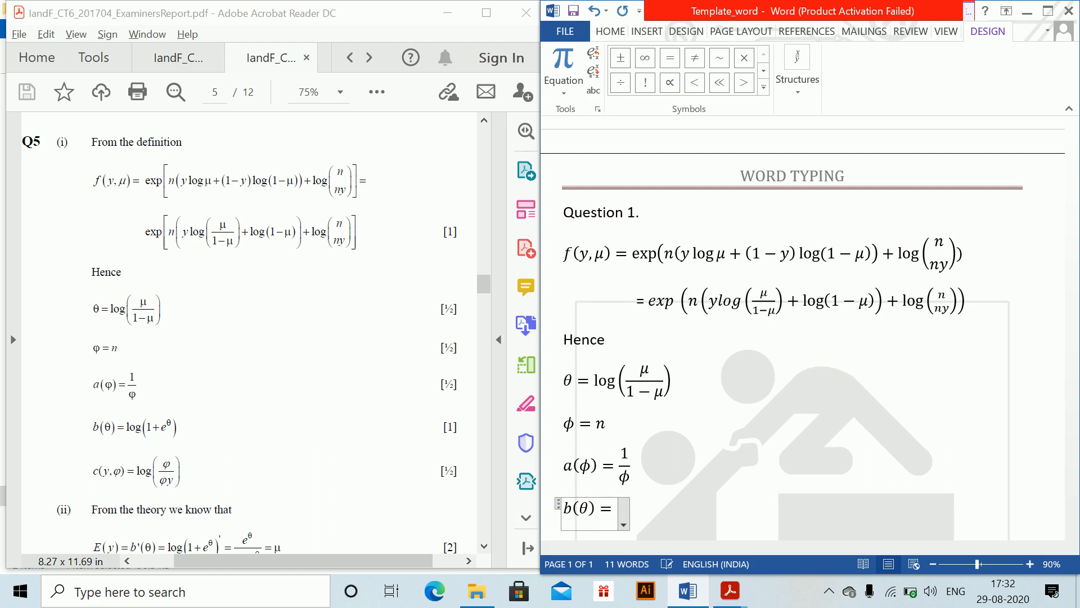
{"action": "type", "text": "log "}
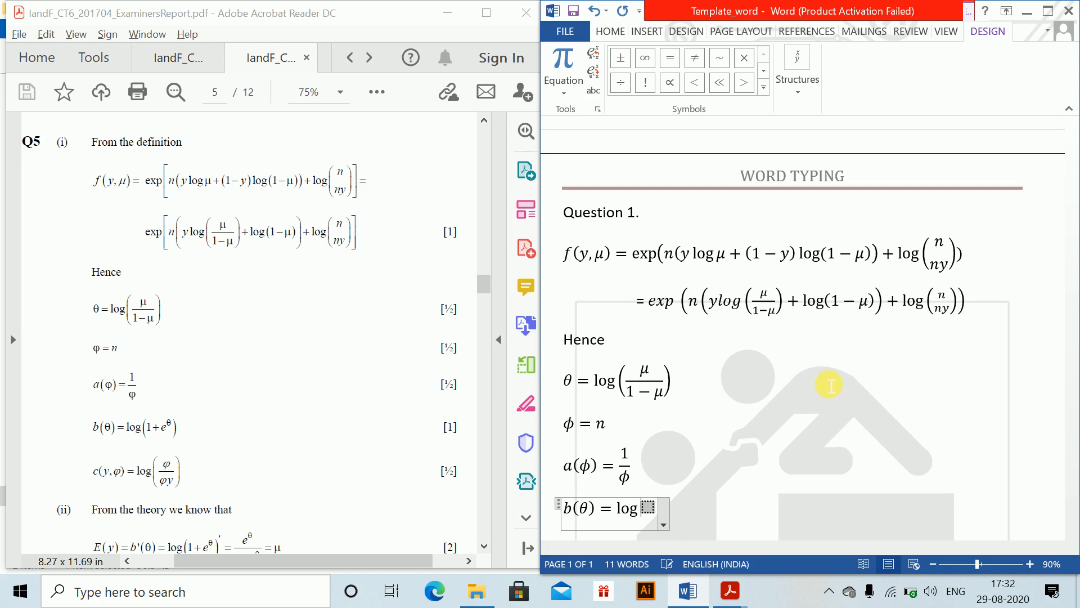
{"action": "type", "text": "(1=E^"}
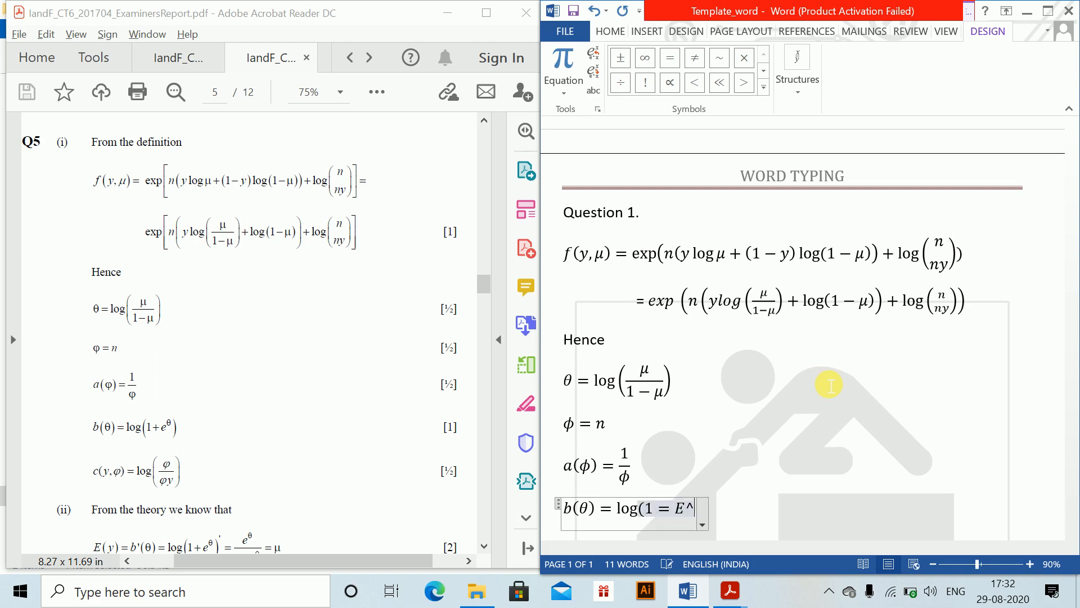
{"action": "key", "text": "BackSpace"}
{"action": "key", "text": "BackSpace"}
{"action": "key", "text": "BackSpace"}
{"action": "type", "text": "+ "}
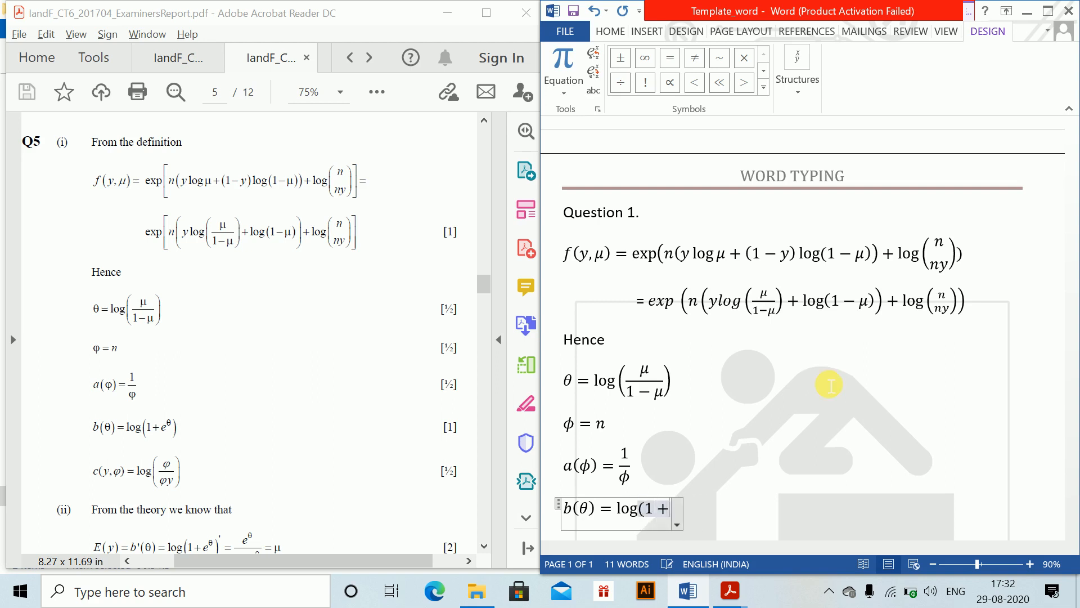
{"action": "type", "text": "e"}
{"action": "type", "text": "^(\\"}
{"action": "type", "text": "ta))"}
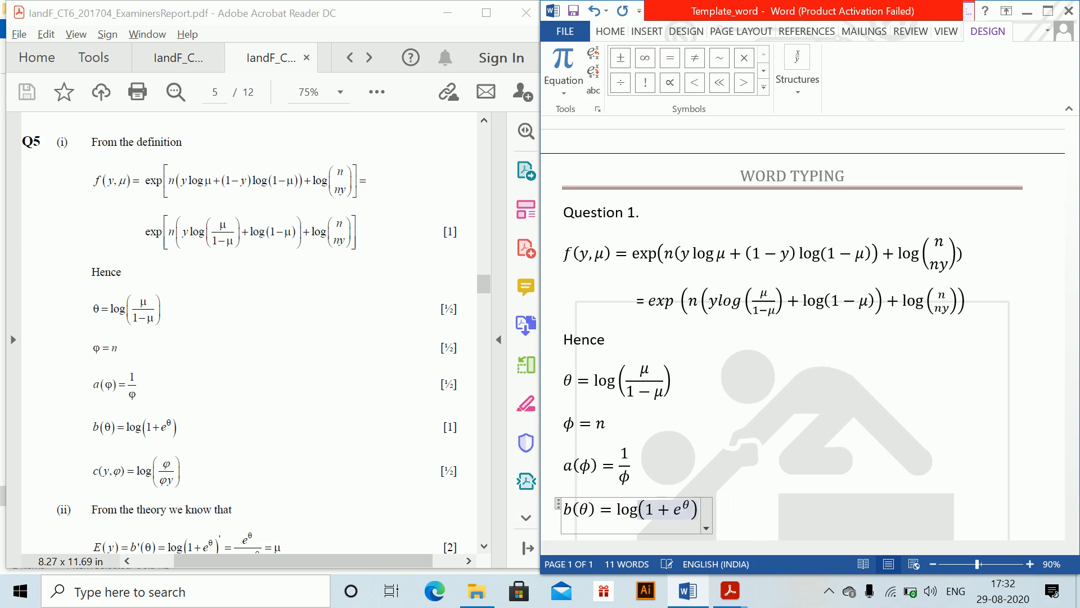
{"action": "left_click", "coordinate": [743, 508]}
Step: Insert a new equation below the b(θ) equation reading c(y, ϕ) = log(ϕ/(ϕy)), with the bracket content as a stacked fraction
{"action": "key", "text": "Return"}
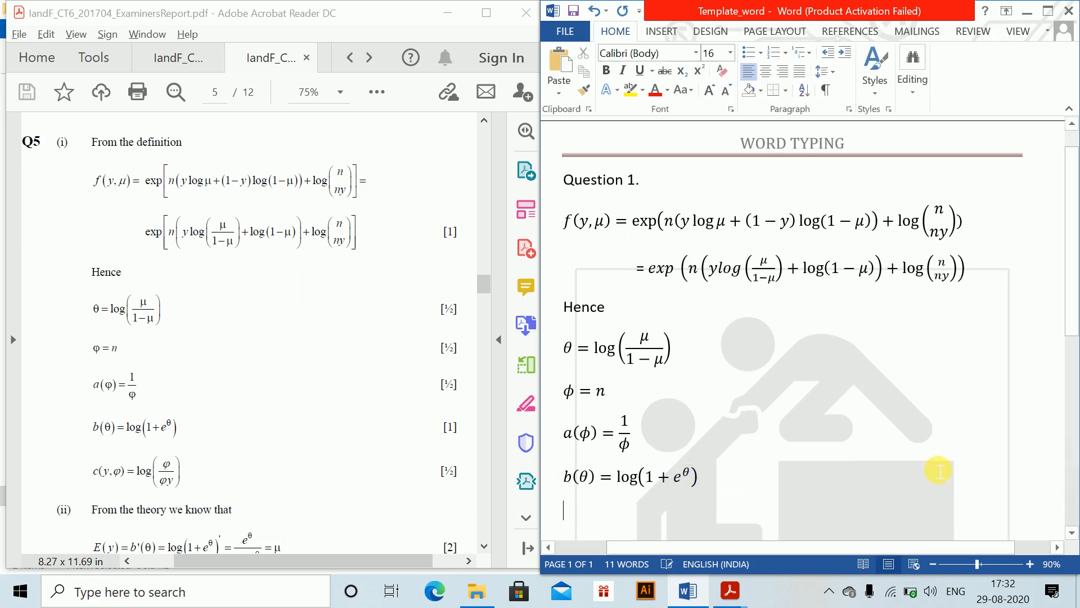
{"action": "key", "text": "alt+equal"}
{"action": "type", "text": "c("}
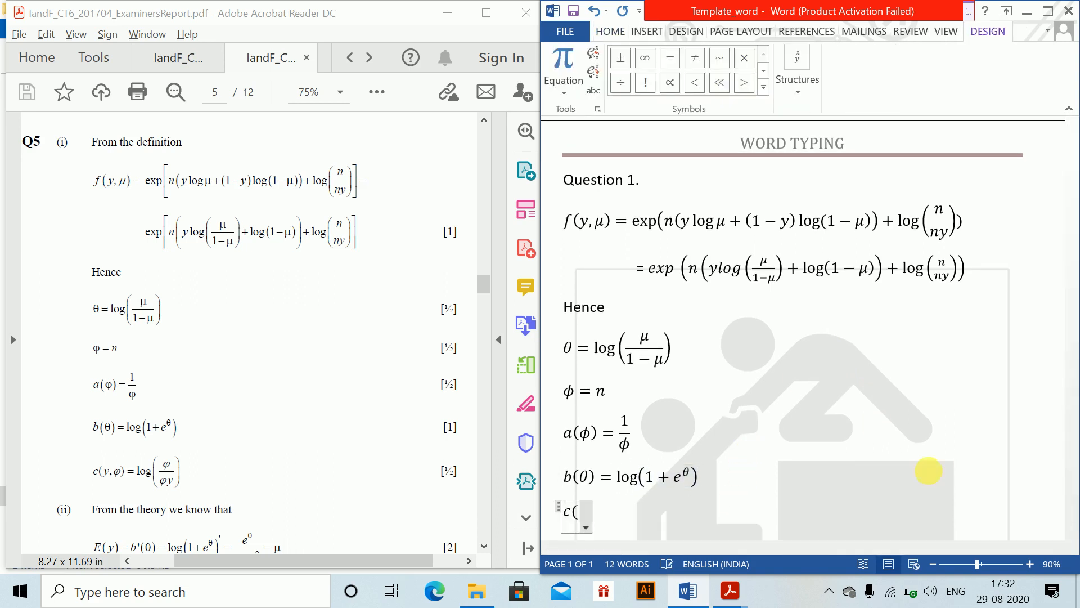
{"action": "type", "text": "y,\\p"}
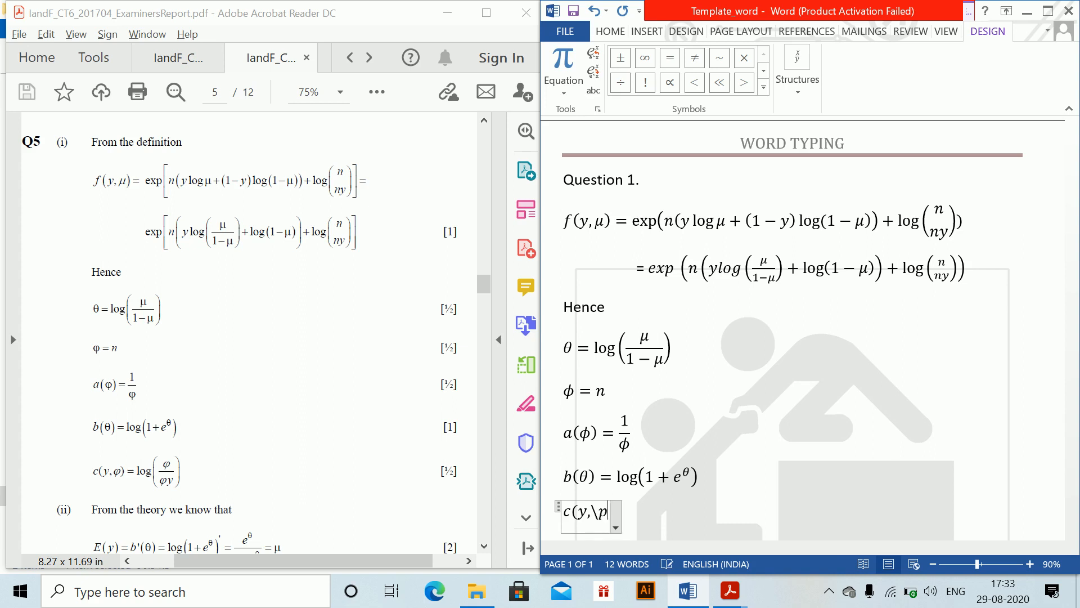
{"action": "type", "text": "hi)="}
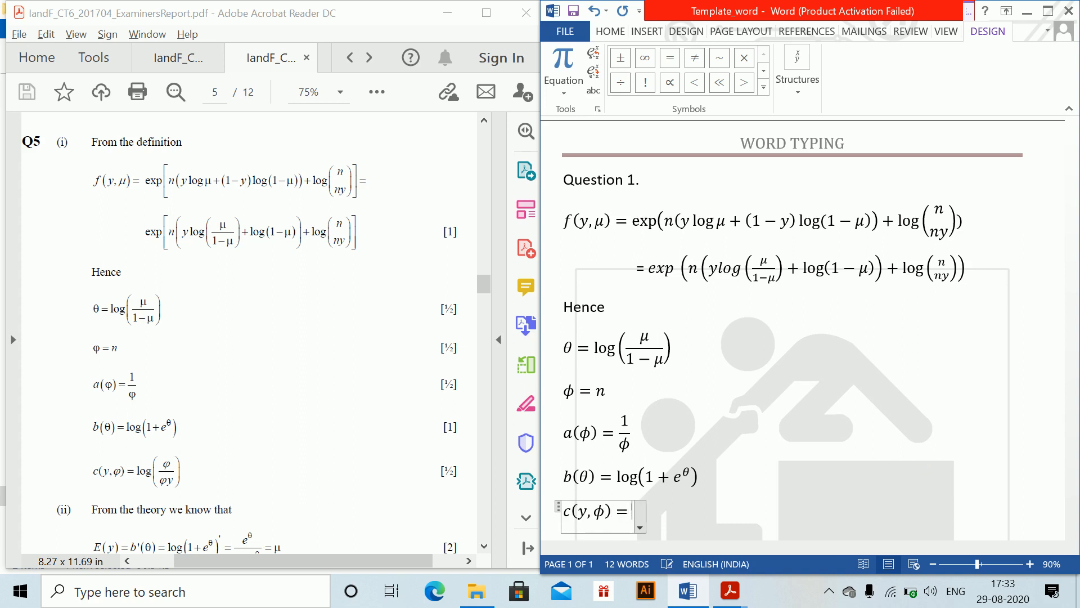
{"action": "type", "text": "log"}
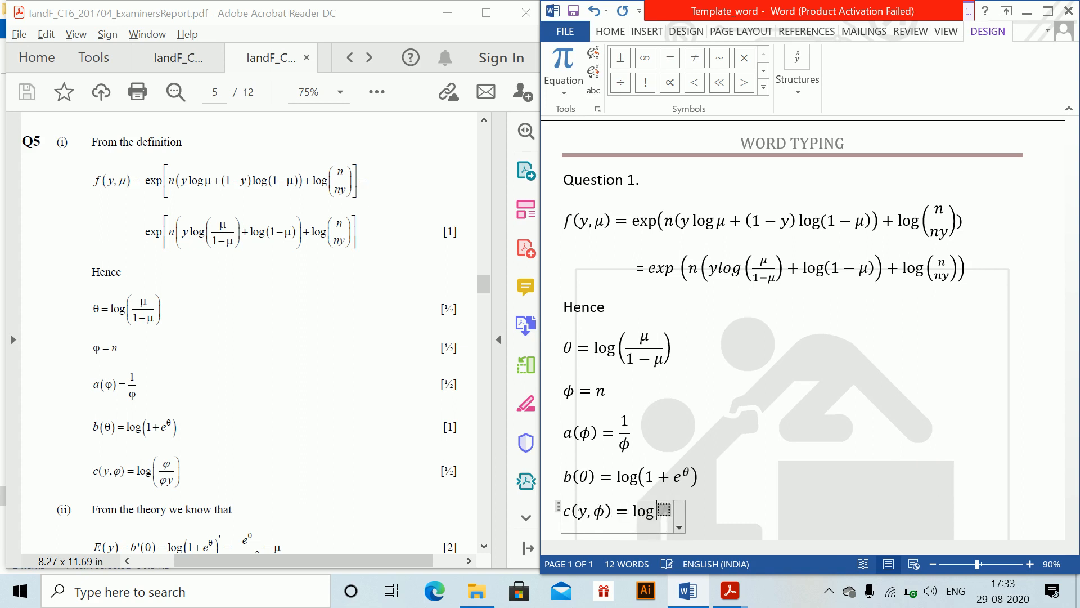
{"action": "key", "text": "Left"}
{"action": "type", "text": "(\\phi ,\\phi"}
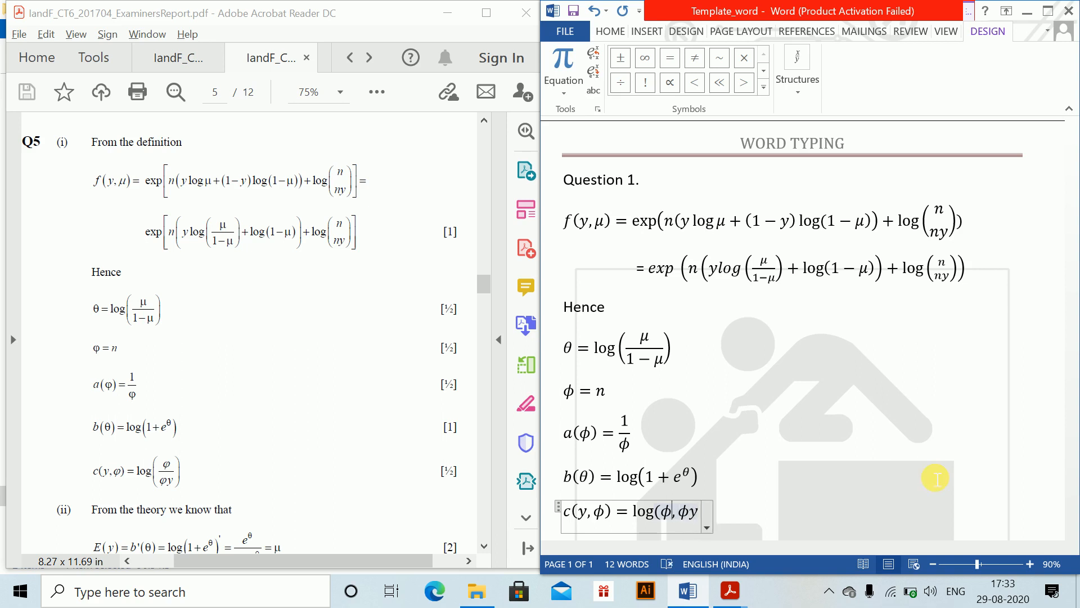
{"action": "key", "text": "Delete"}
{"action": "type", "text": "/ϕy)"}
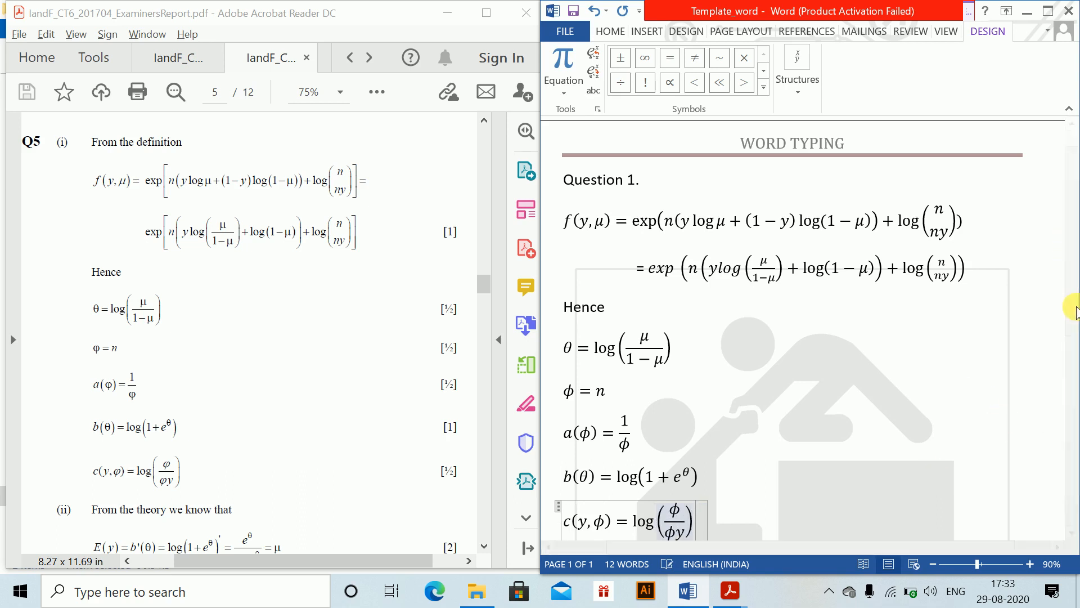
Step: Leave the finished c(y, ϕ) equation and add the text (ii) on a new line below it
{"action": "scroll", "coordinate": [1076, 383], "scroll_direction": "down", "scroll_amount": 3}
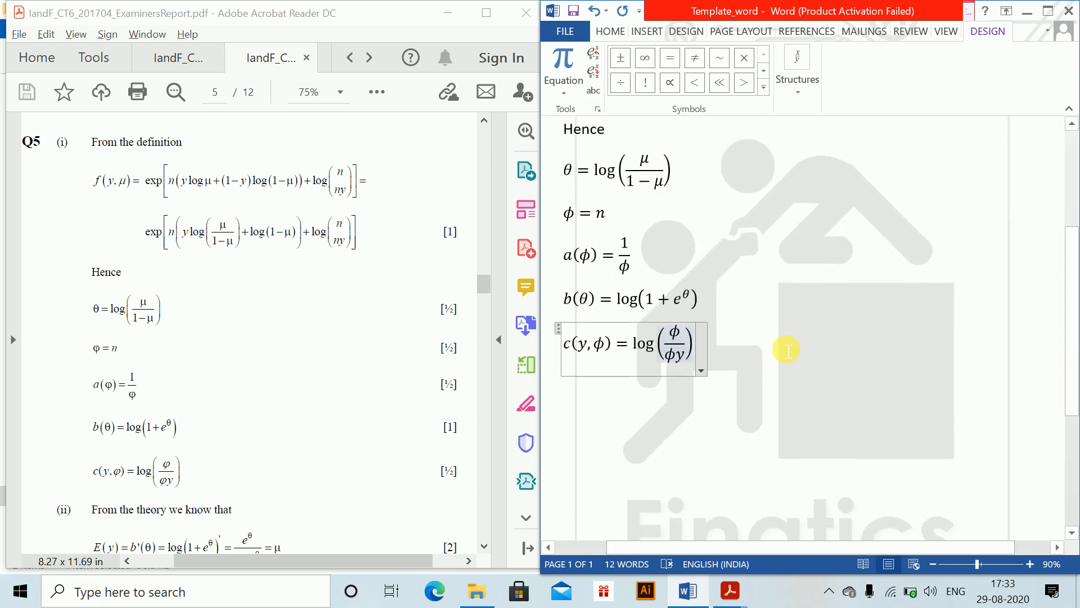
{"action": "left_click", "coordinate": [803, 367]}
{"action": "key", "text": "Return"}
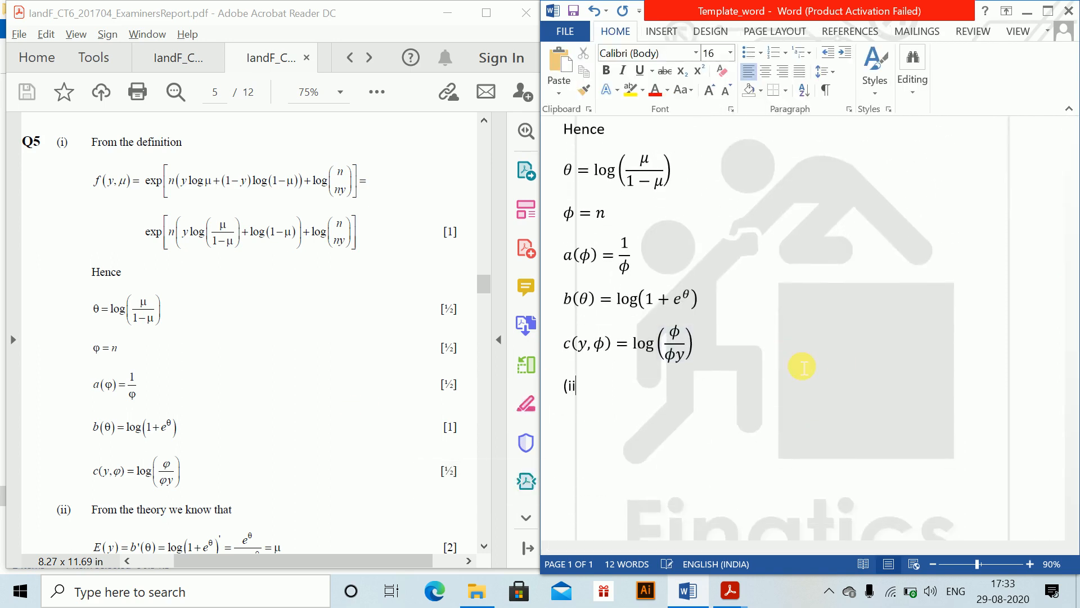
Step: On a new line below (ii), enter E(y) = as plain text and start an inline equation after it with b′(θ) =
{"action": "left_click", "coordinate": [485, 548]}
{"action": "left_click", "coordinate": [485, 548]}
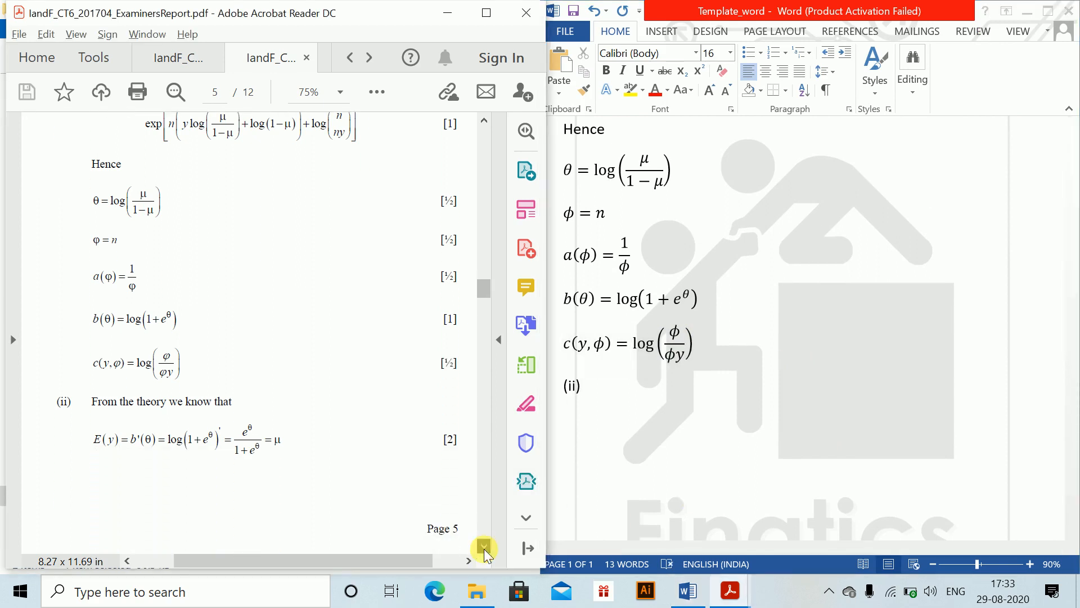
{"action": "left_click", "coordinate": [749, 397]}
{"action": "key", "text": "Return"}
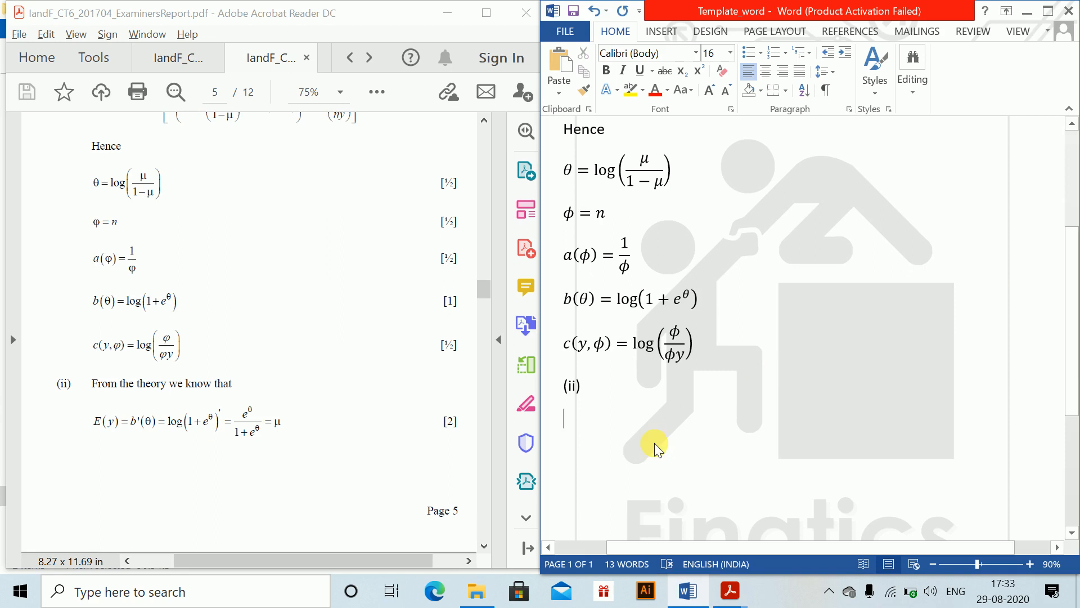
{"action": "type", "text": "E(y"}
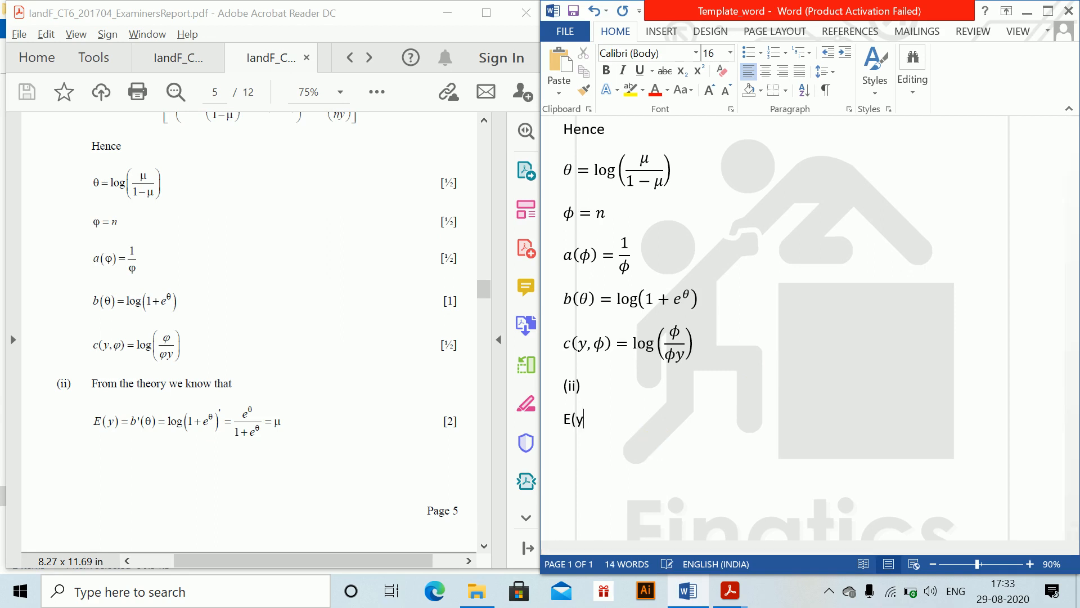
{"action": "type", "text": ") ="}
{"action": "key", "text": "alt+equal"}
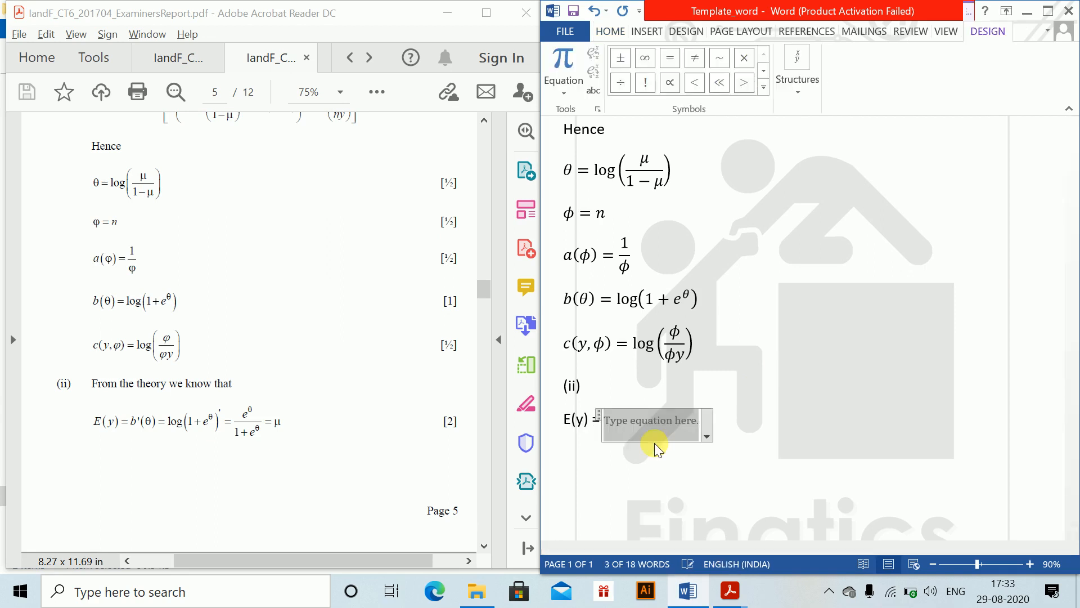
{"action": "type", "text": "b"}
{"action": "type", "text": "'"}
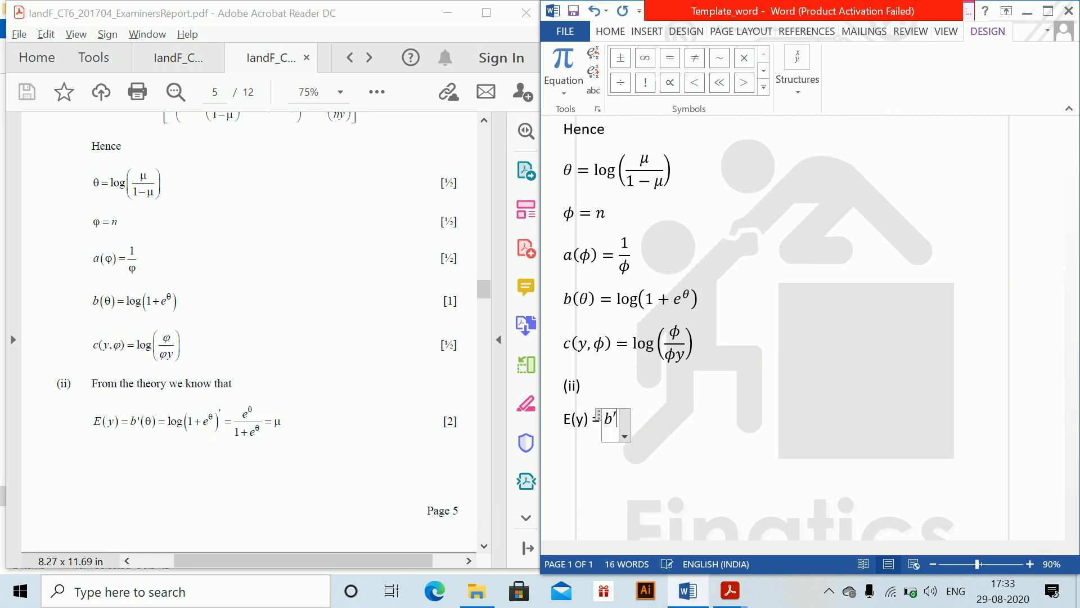
{"action": "type", "text": "(\theta )="}
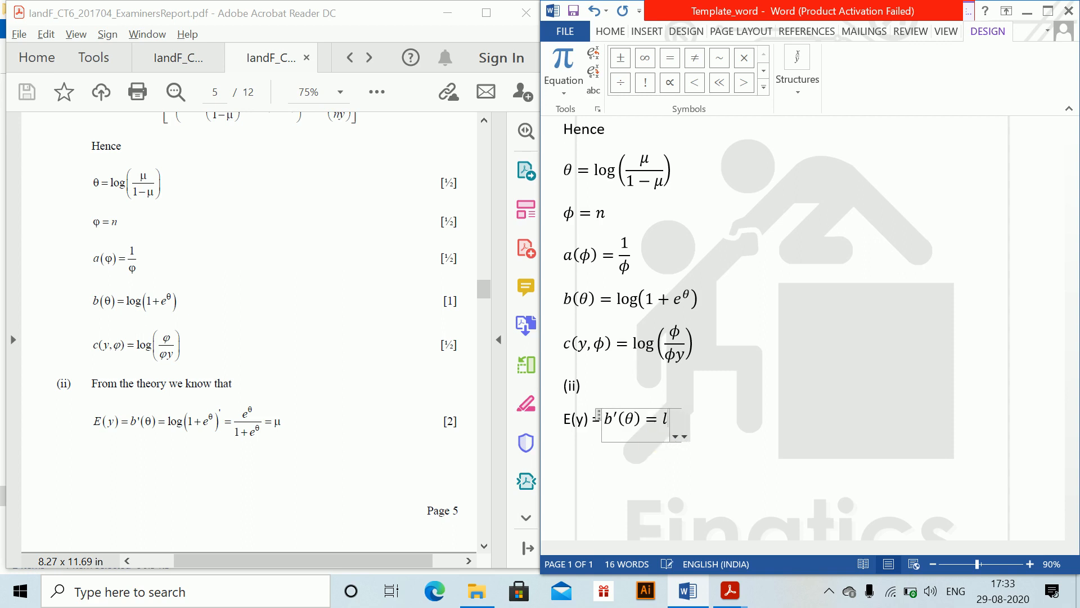
Step: Continue the inline E(y) equation with log(1 + e^θ), setting θ as a superscript
{"action": "type", "text": "log (1+"}
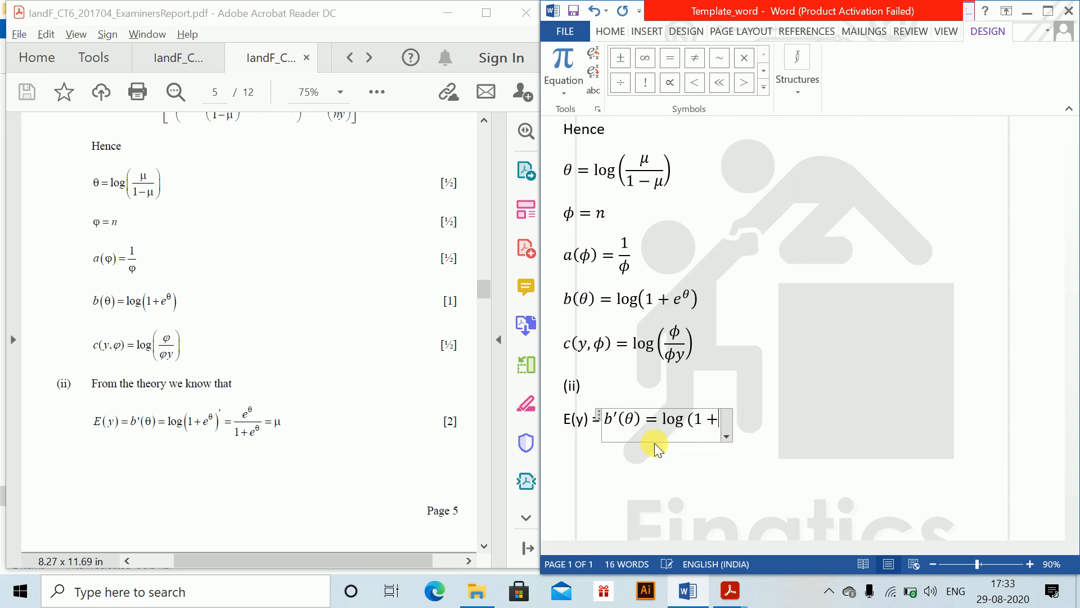
{"action": "type", "text": "e^("}
{"action": "type", "text": "\theta "}
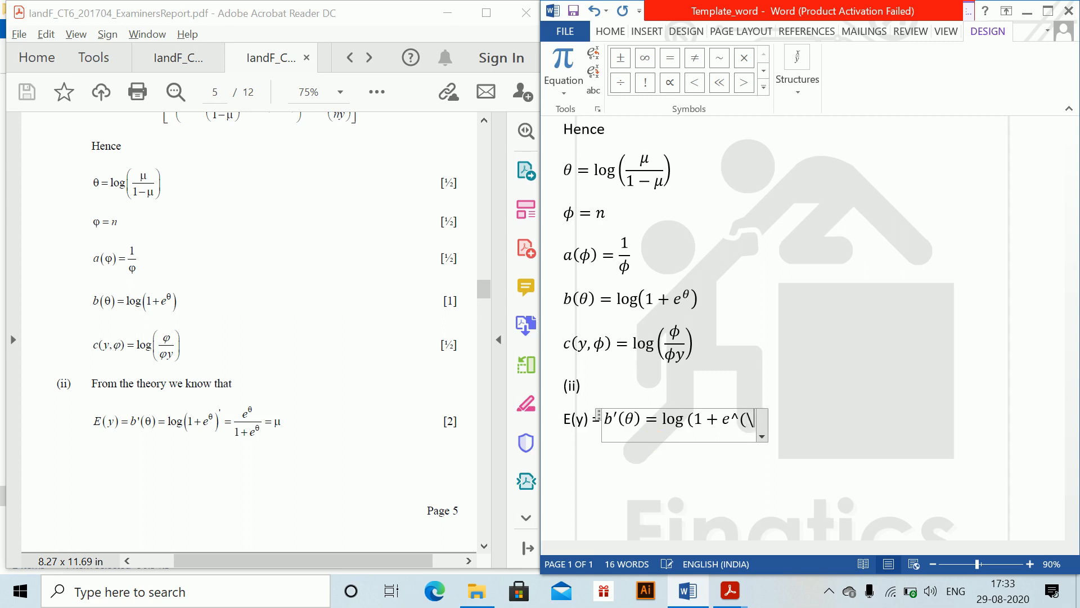
{"action": "type", "text": ")"}
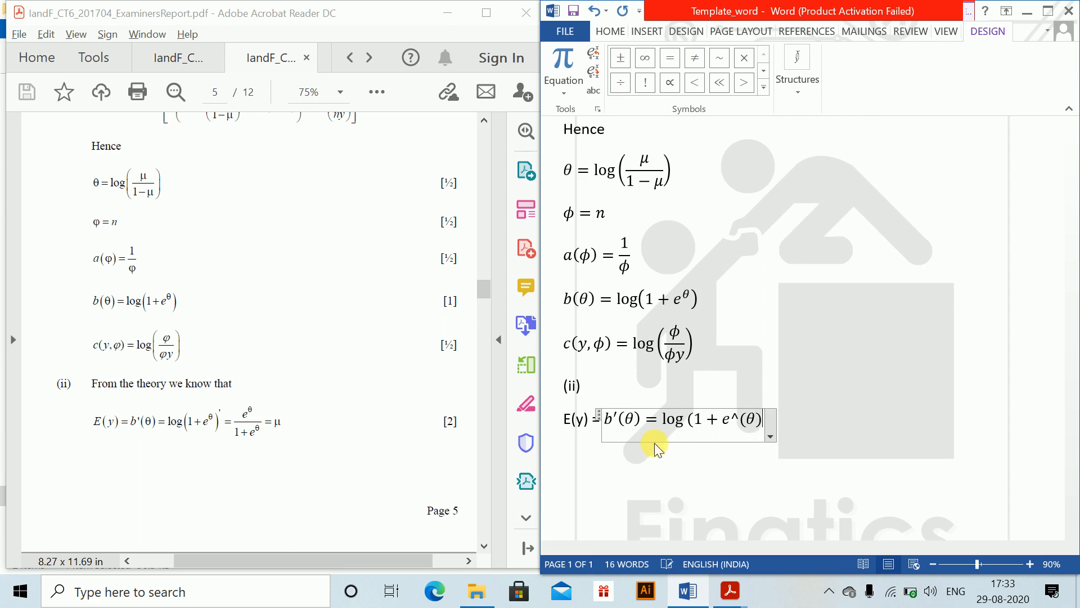
{"action": "type", "text": ")"}
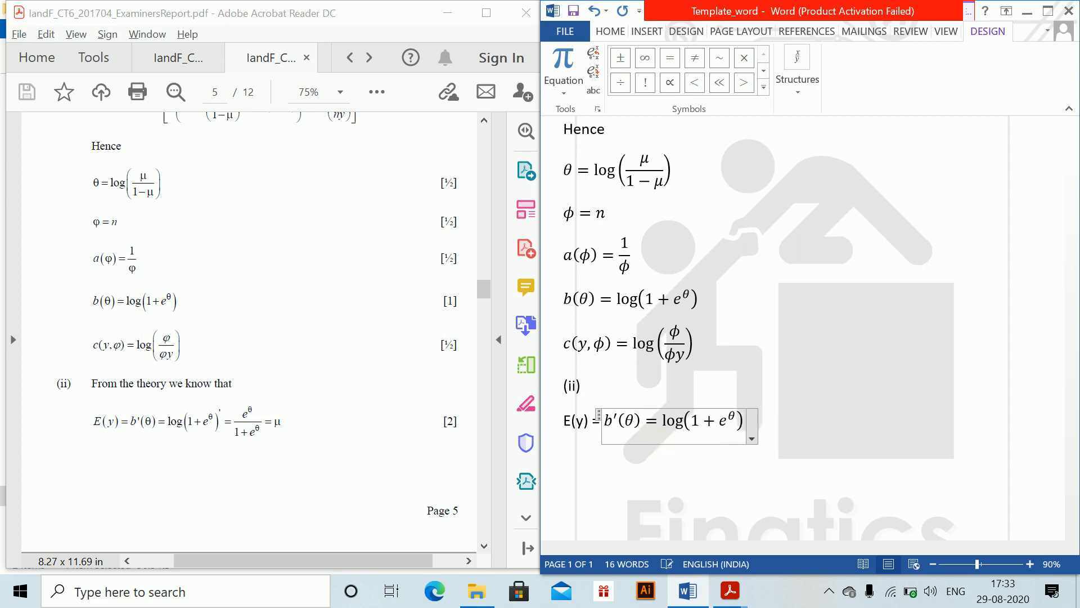
Step: Extend the E(y) equation with a further equals sign followed by e^θ
{"action": "type", "text": "="}
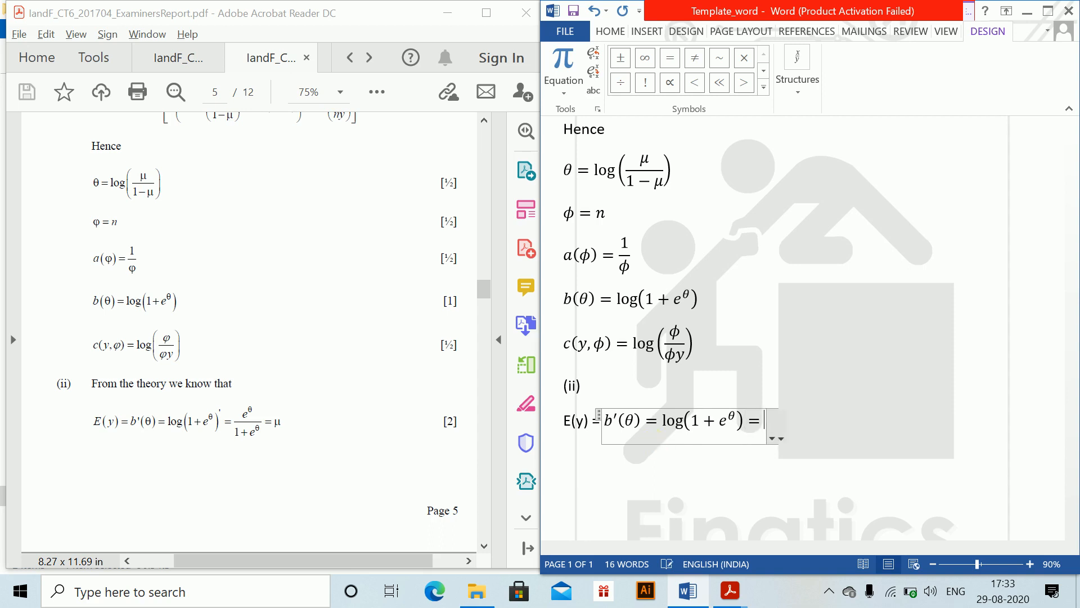
{"action": "type", "text": "e^(\\h"}
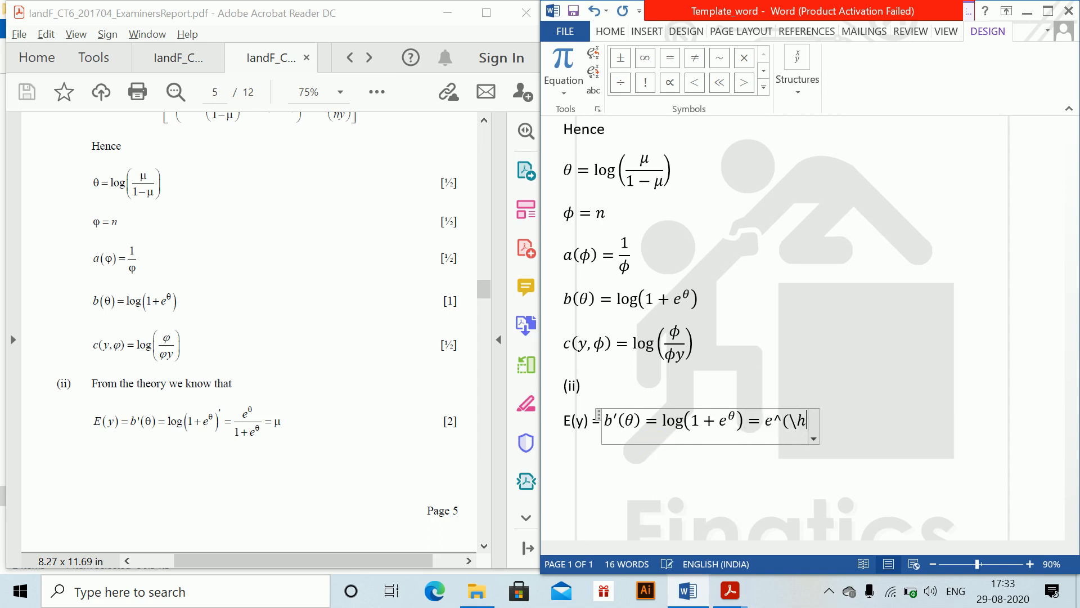
{"action": "key", "text": "BackSpace"}
{"action": "type", "text": "(\theta)"}
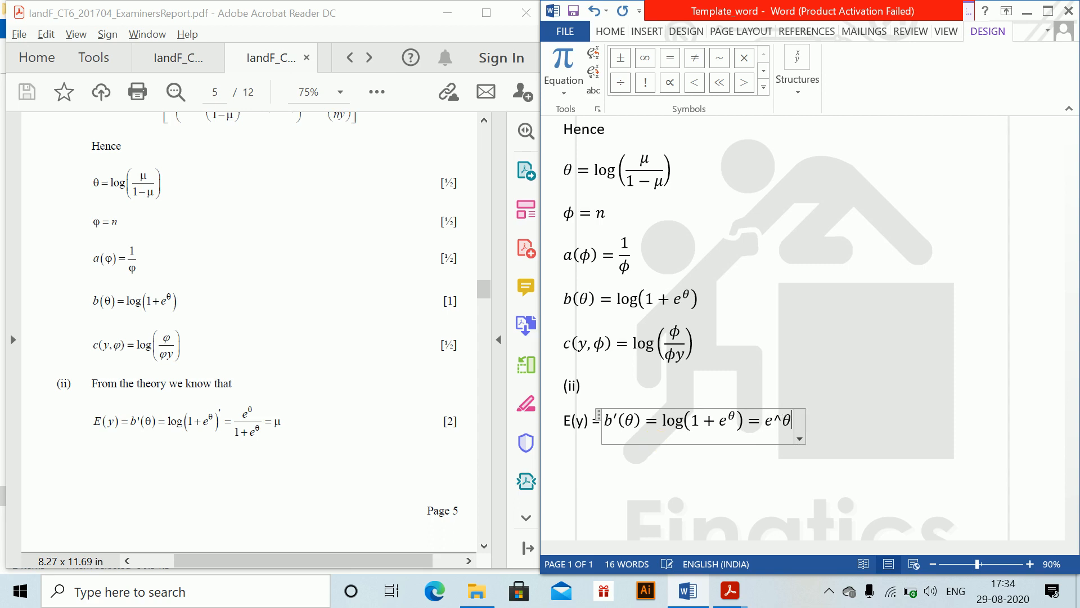